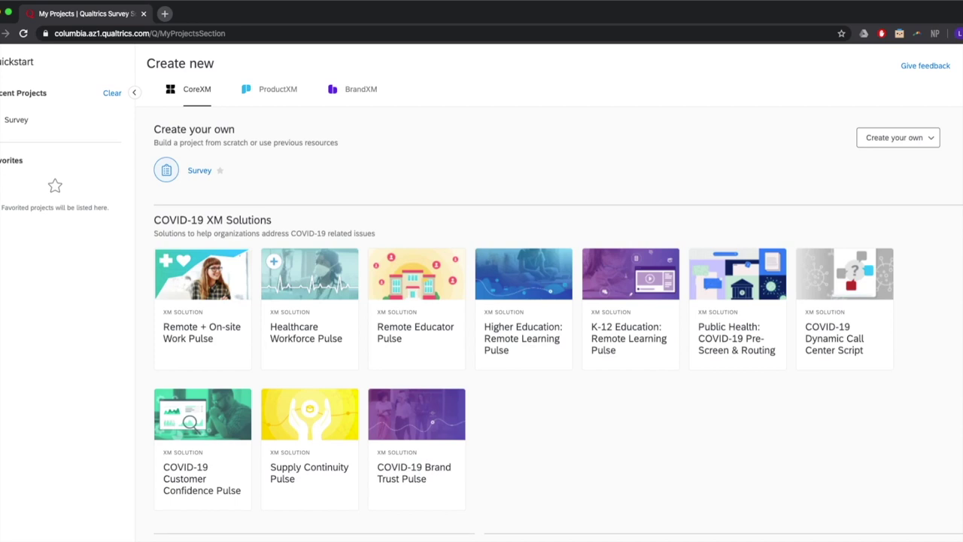
Create a blank survey project named "Demo Project"
click(200, 170)
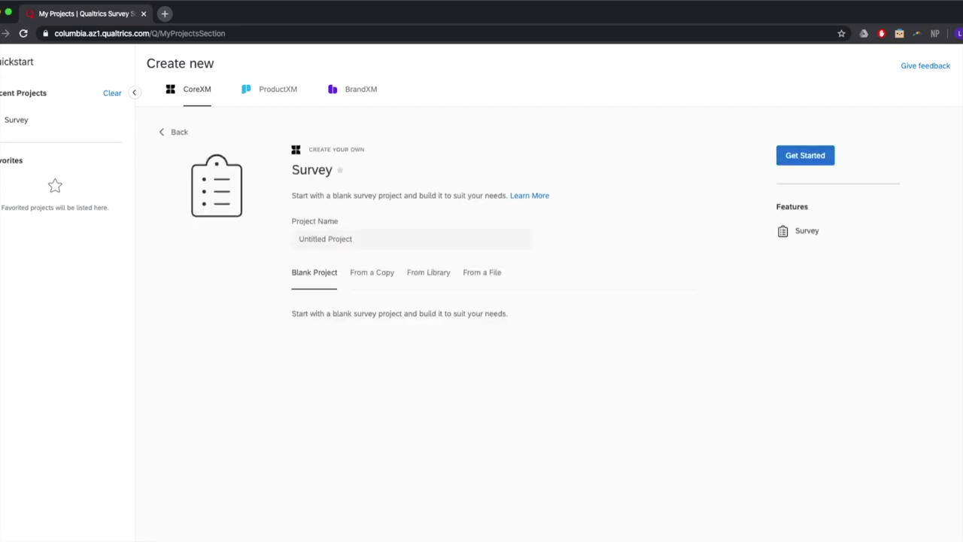
click(410, 239)
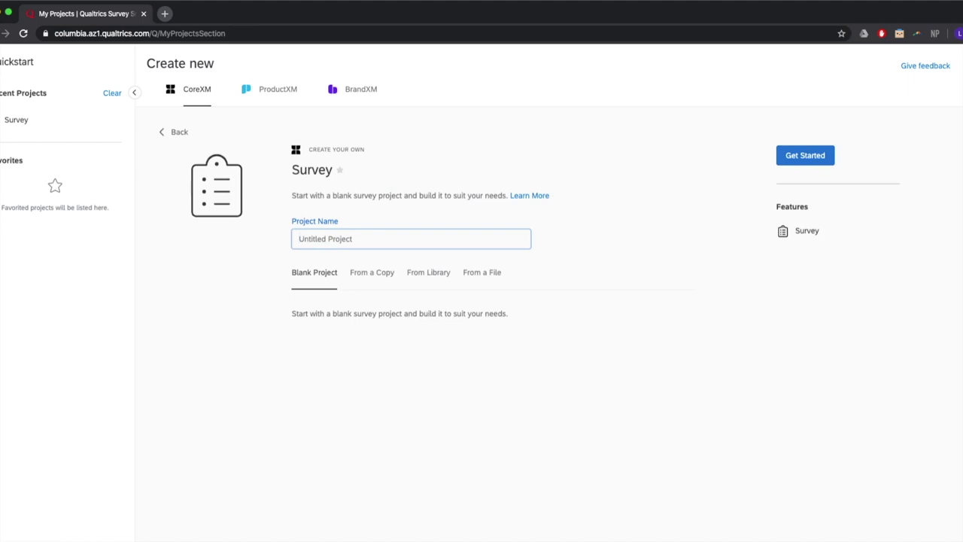
text(Demo Project)
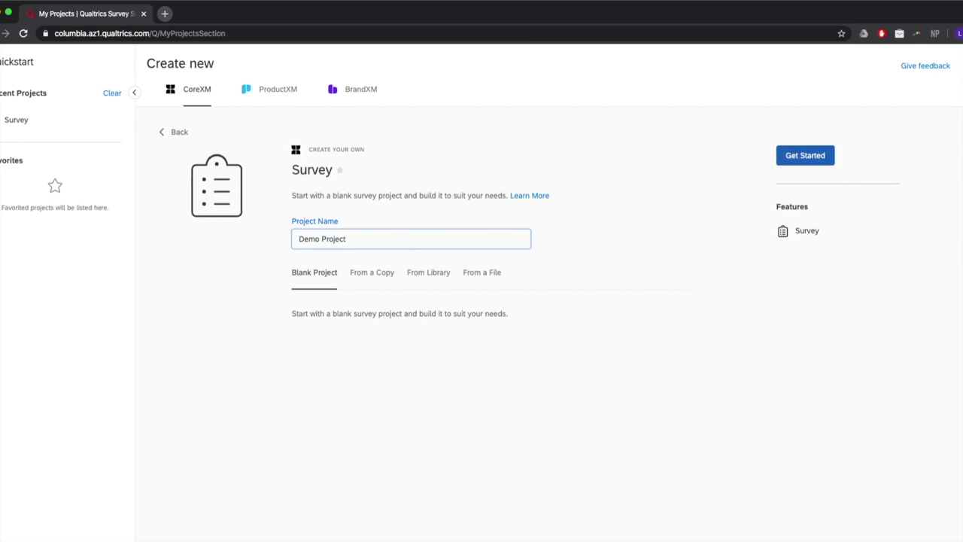
click(804, 155)
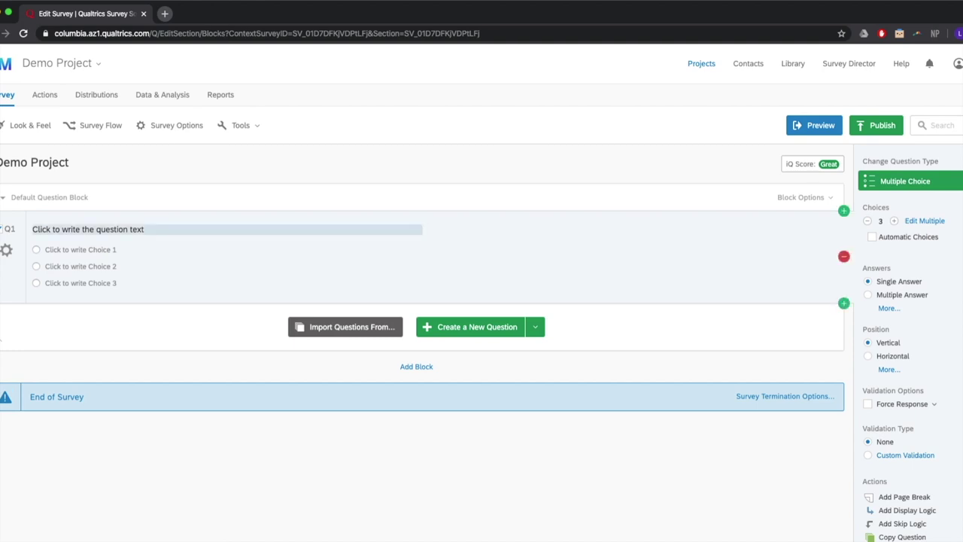
Set the first question's text to "Do you agree to take our survey?"
click(88, 229)
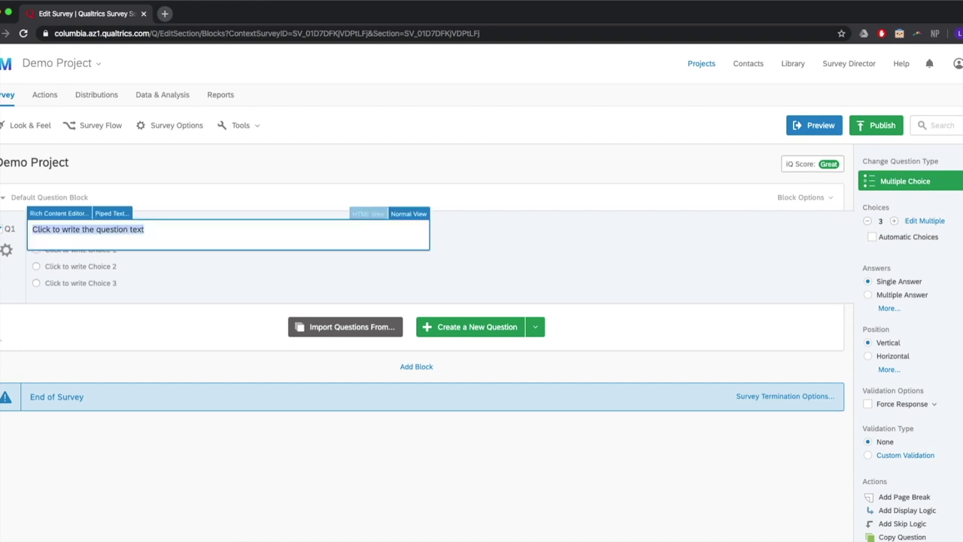
text(Do you agree to take our survey?)
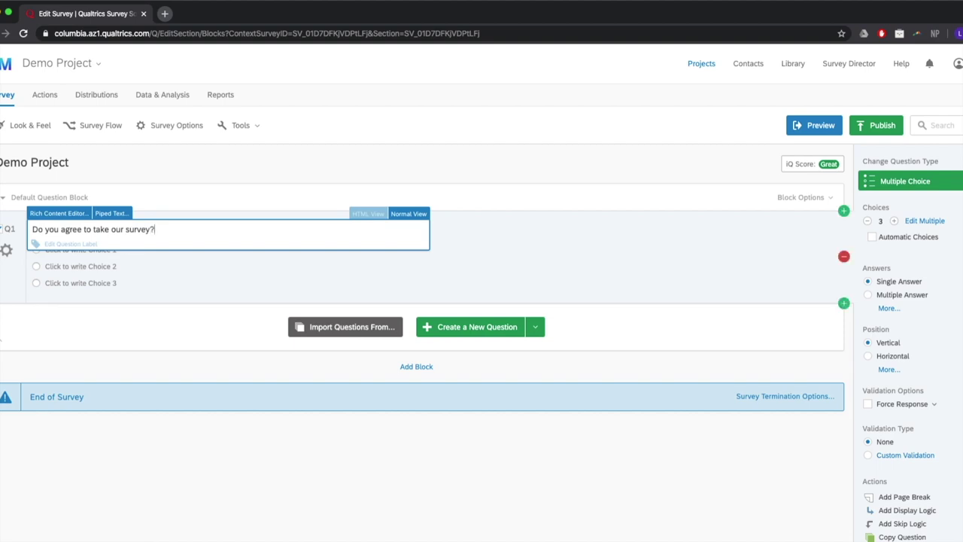
click(496, 263)
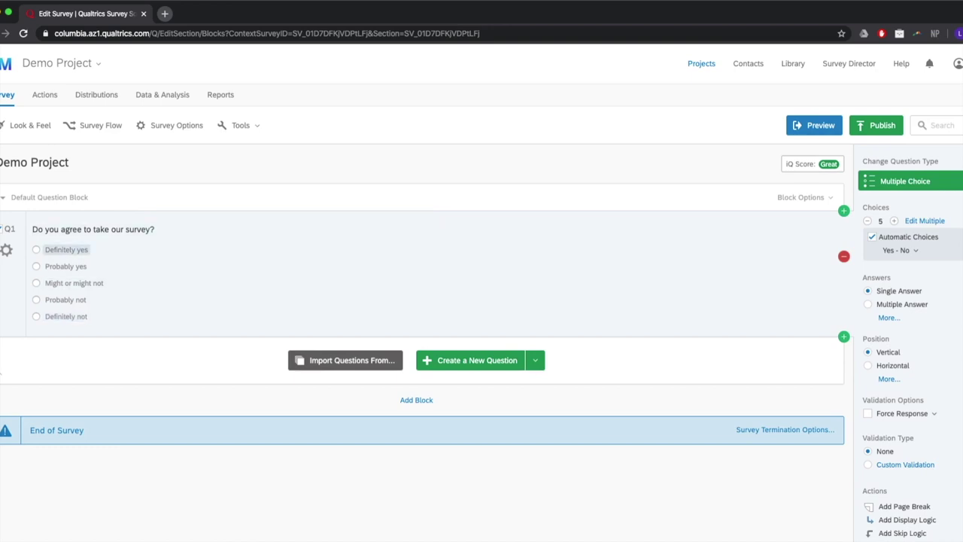
Rename the first two answer choices of the agreement question to "Yes" and "No"
click(66, 249)
text(Yes)
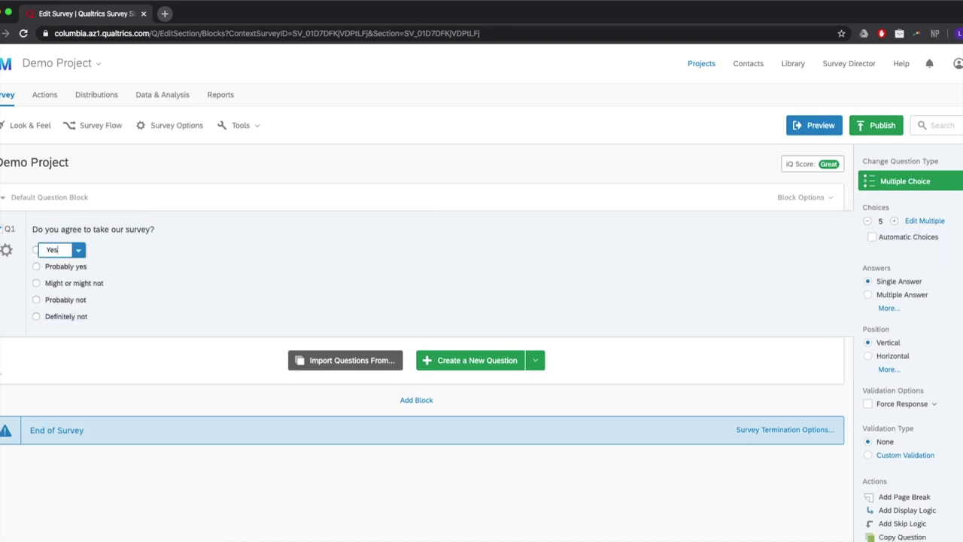
key(Return)
text(No)
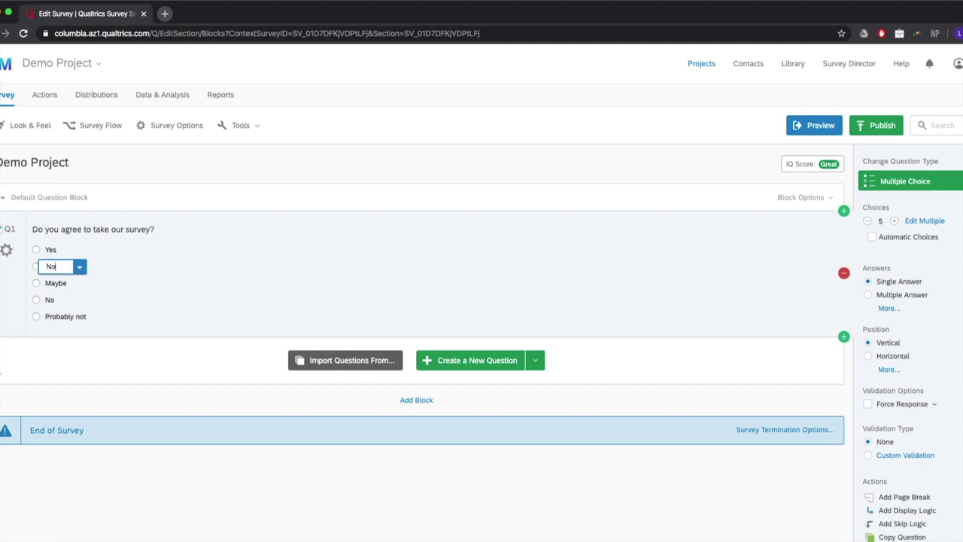
key(Return)
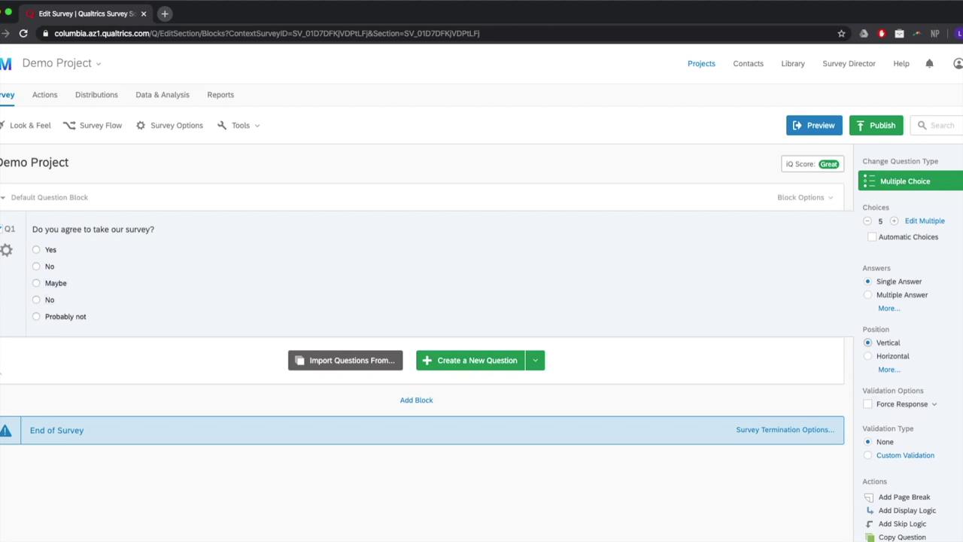
Reduce the agreement question's number of choices to 2, leaving only Yes and No
scroll(481, 295, down, 1)
scroll(481, 292, down, 3)
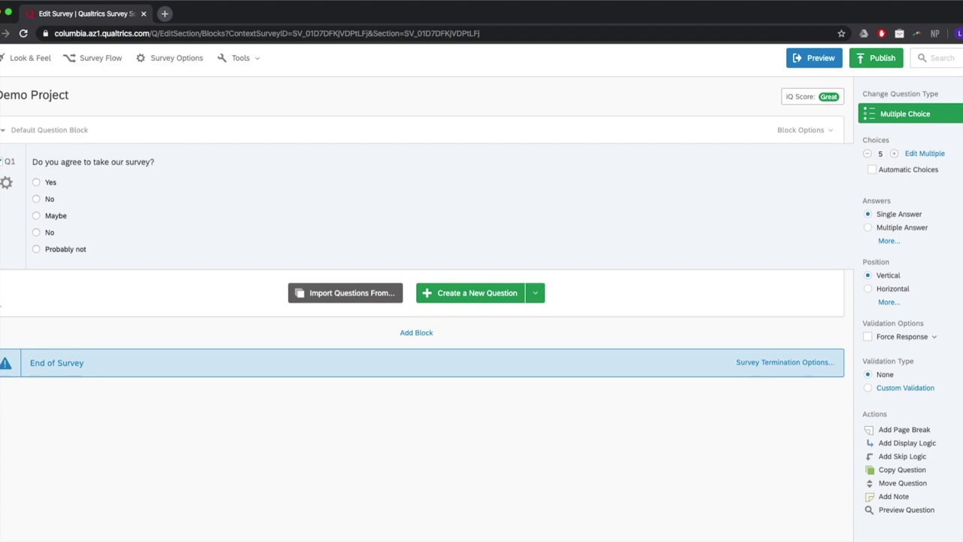
click(867, 153)
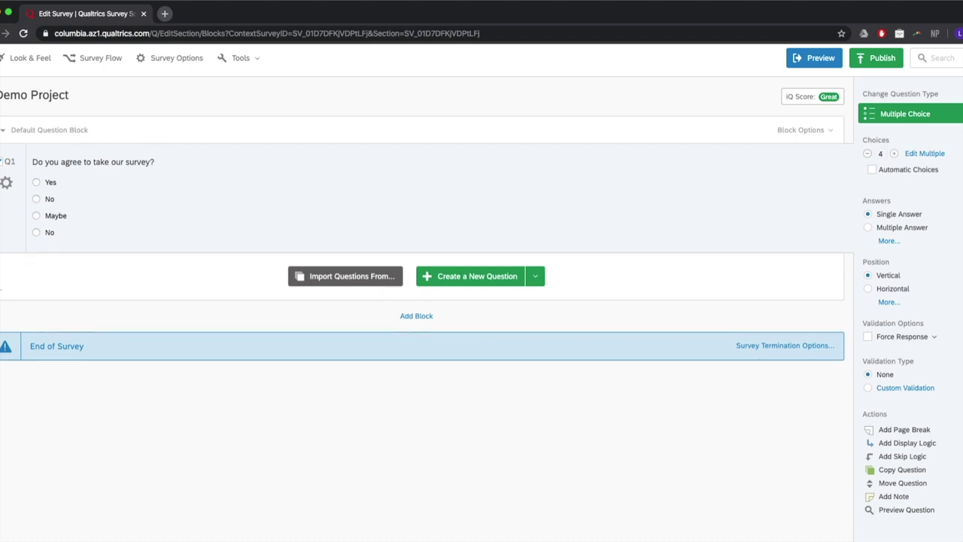
click(867, 153)
click(867, 153)
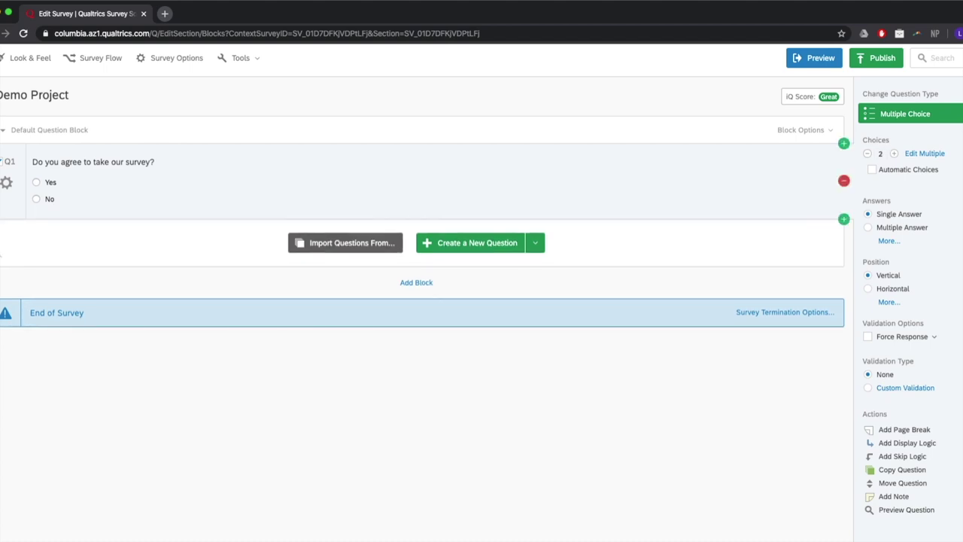
Insert a new question above the agreement question and change its type to Descriptive Text
scroll(481, 294, up, 1)
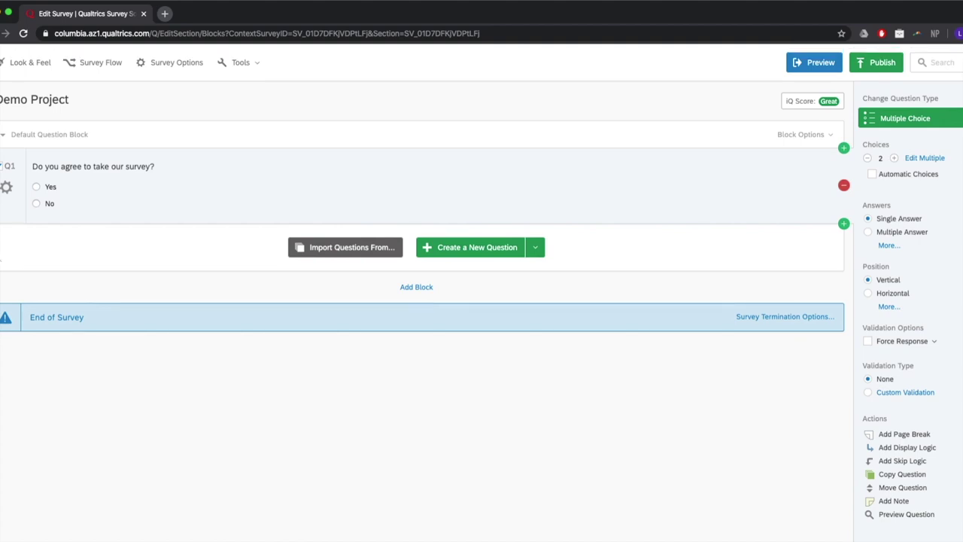
scroll(481, 293, up, 1)
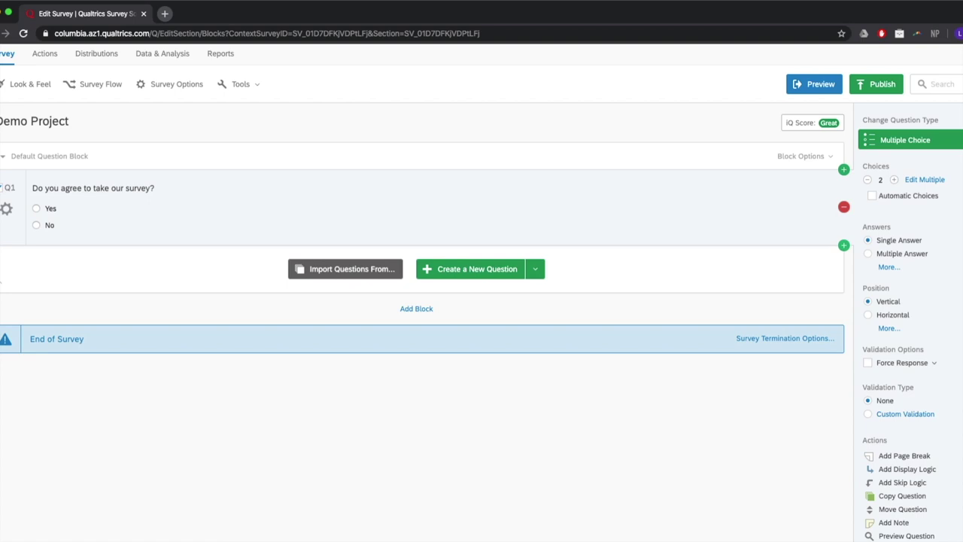
click(843, 170)
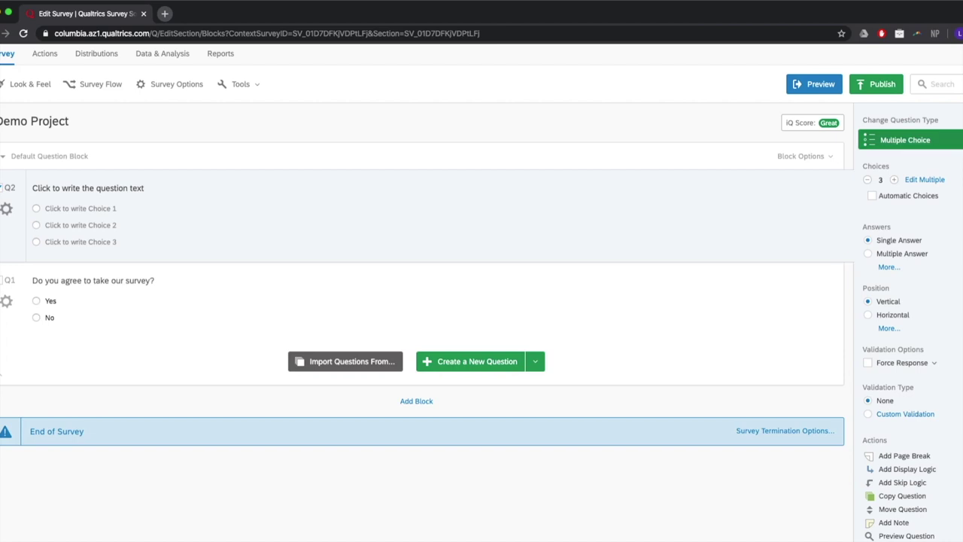
click(905, 140)
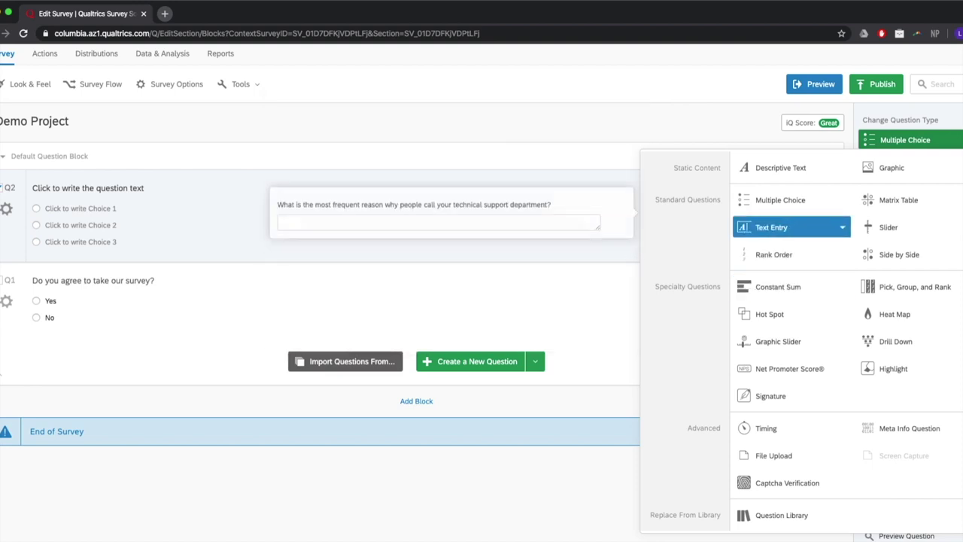
mouse_move(842, 200)
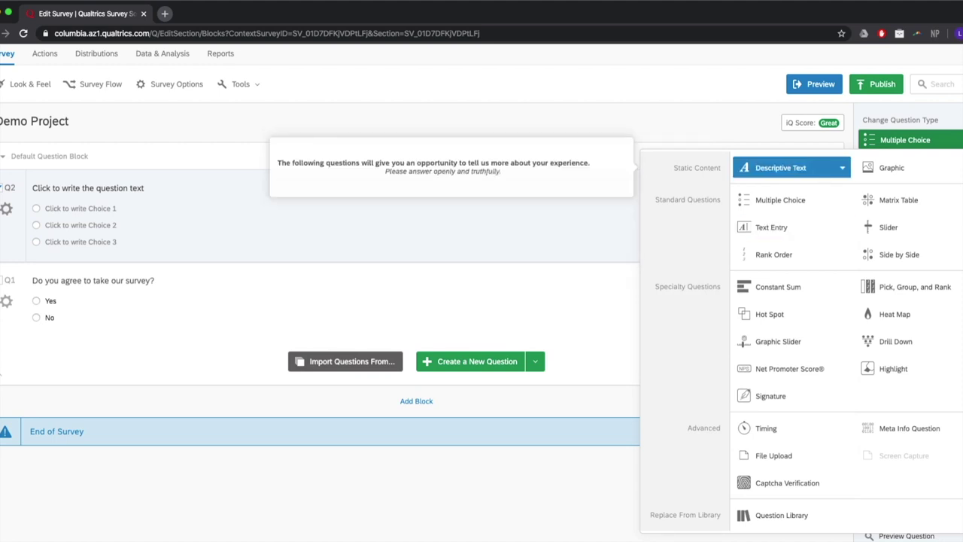
click(780, 168)
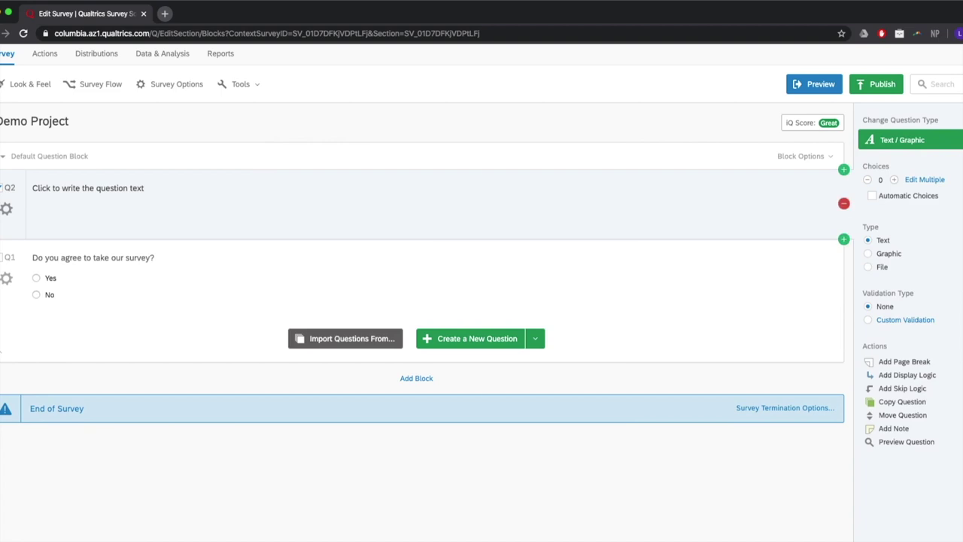
Set the descriptive text to "This survey is an experiment done by Columbia researchers and will require about 10 minutes of your time."
click(88, 188)
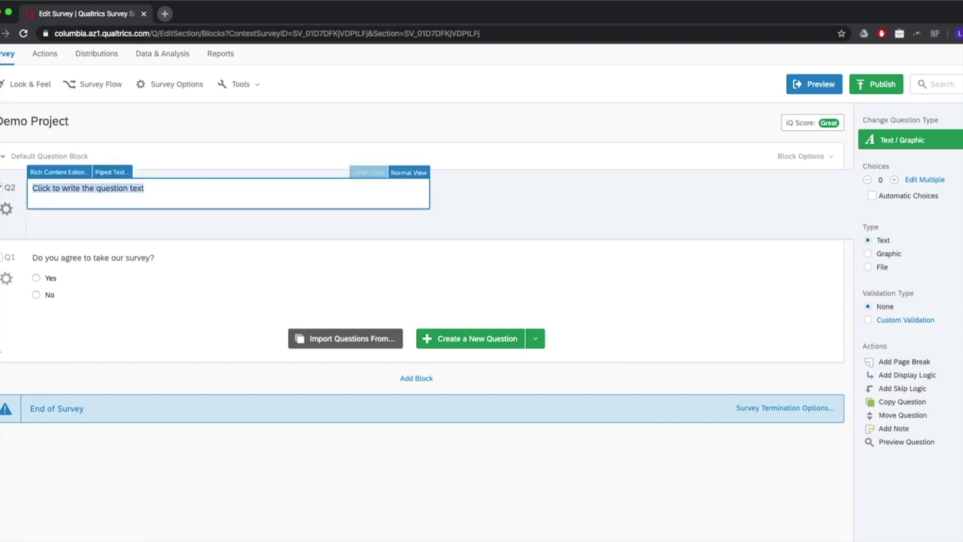
text(Th)
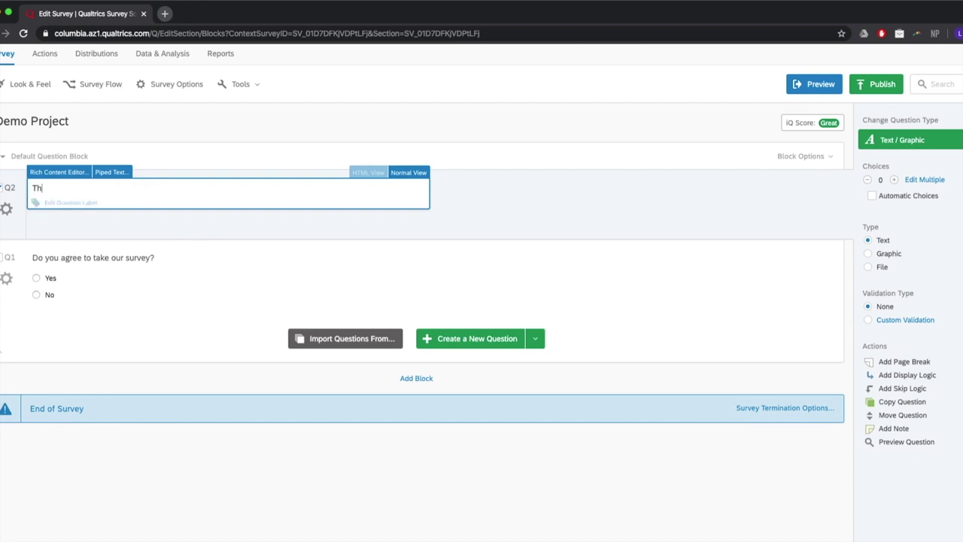
text(is survey is an experiment done by)
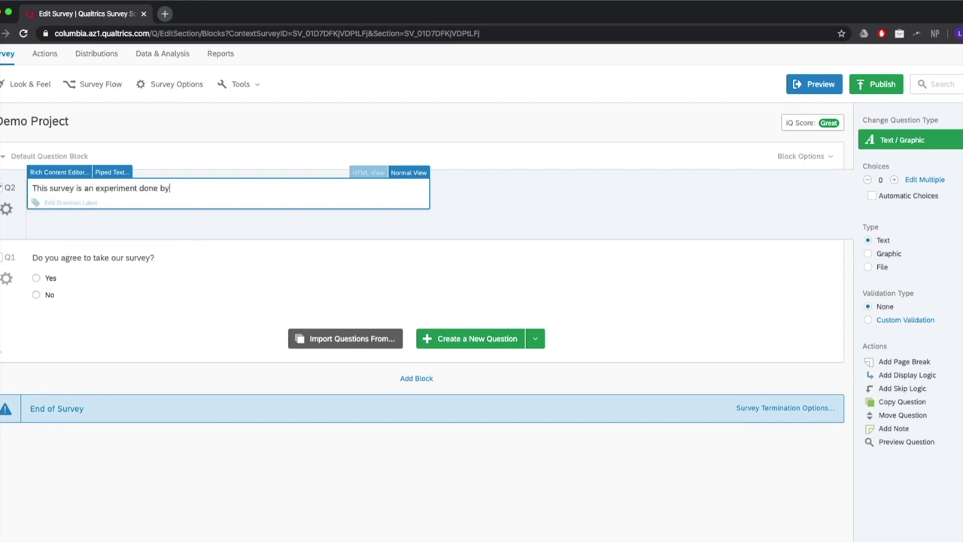
text( Columbia reserache)
key(BackSpace)
key(BackSpace)
key(BackSpace)
key(BackSpace)
key(BackSpace)
text(archers)
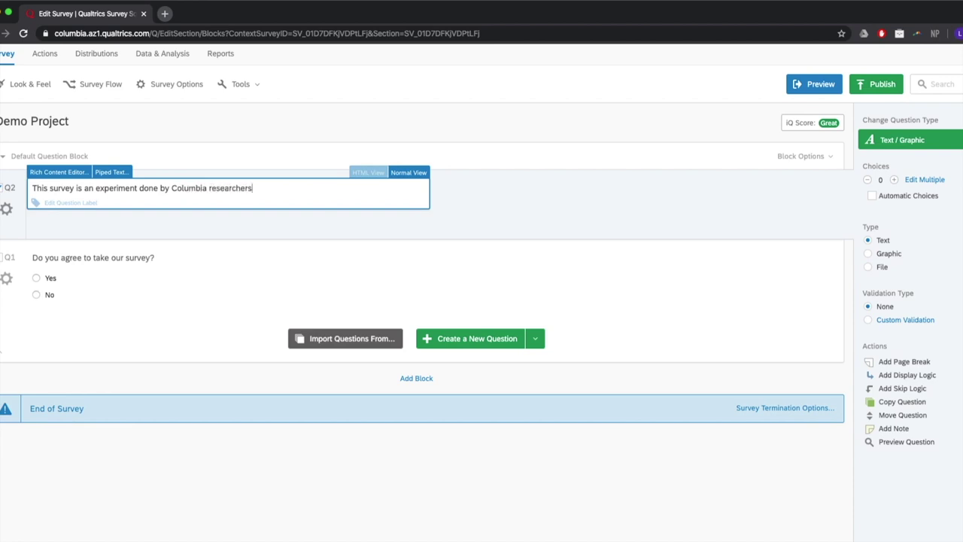
text( and will require about 10 m)
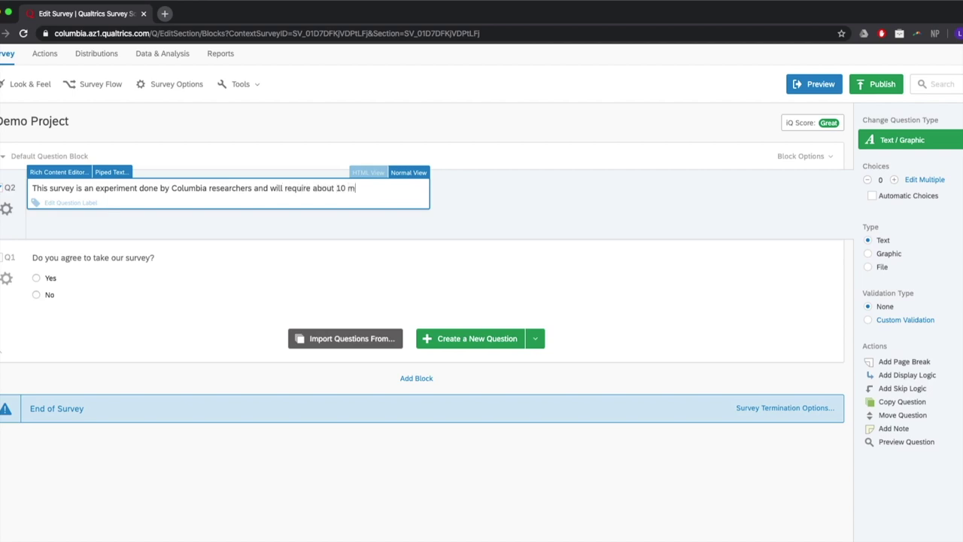
text(inutes of your time.)
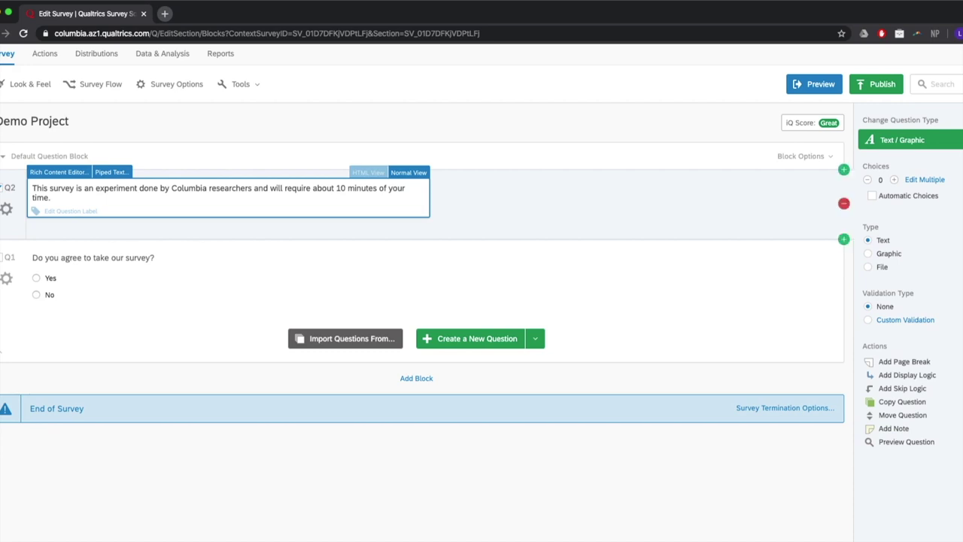
click(519, 204)
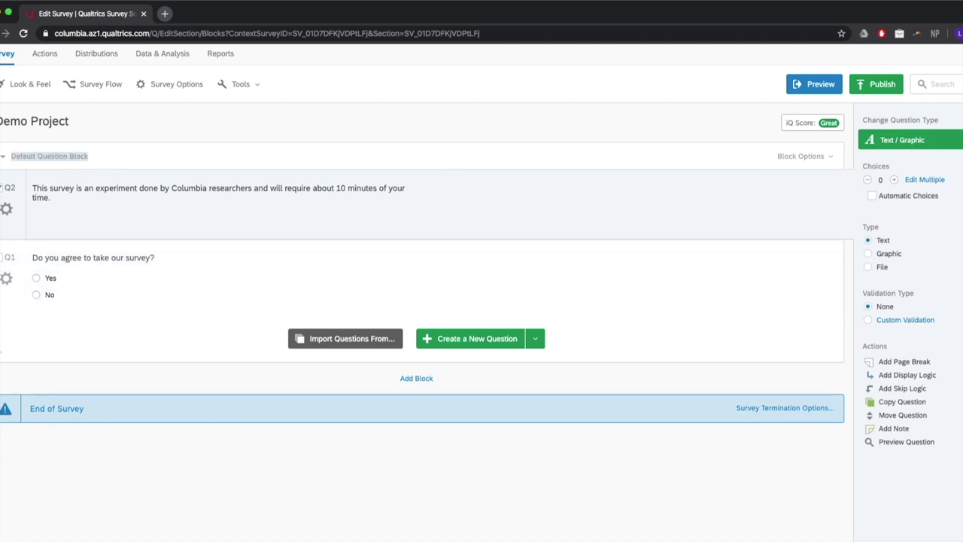
Rename the default question block as "Consent Block"
scroll(481, 249, down, 1)
click(49, 139)
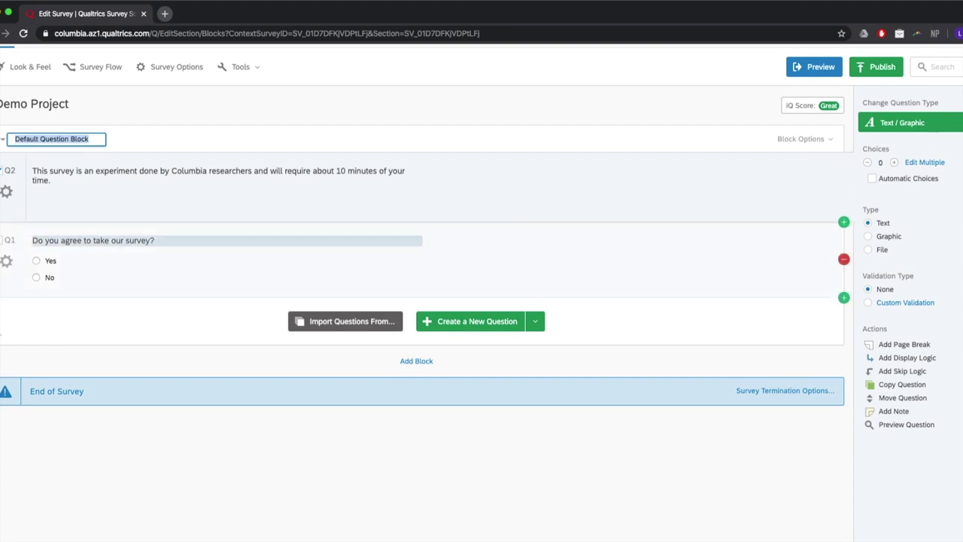
text(Consetn)
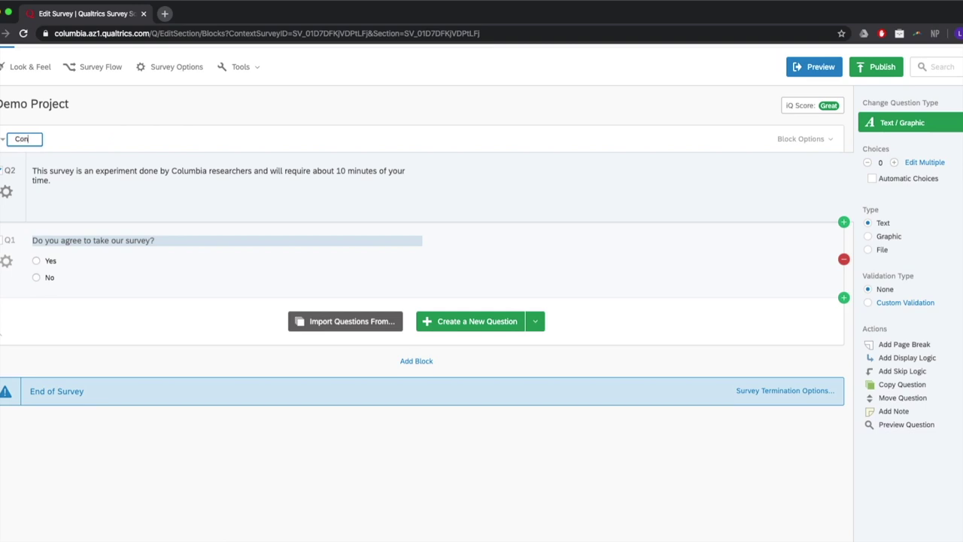
key(BackSpace)
key(BackSpace)
key(BackSpace)
text(nt Block)
key(Return)
Add a new block below the Consent Block and name it "Instructions"
scroll(422, 196, down, 1)
scroll(481, 213, up, 1)
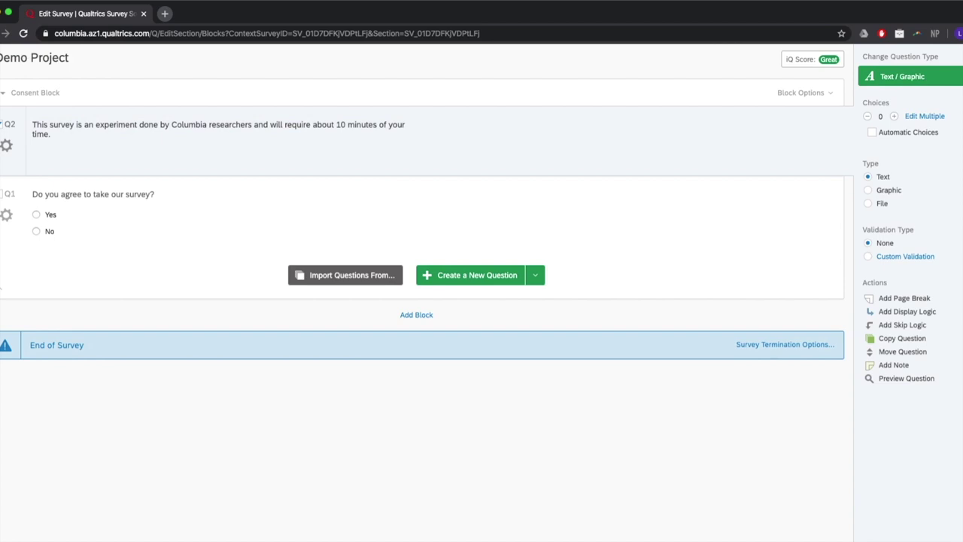
click(416, 315)
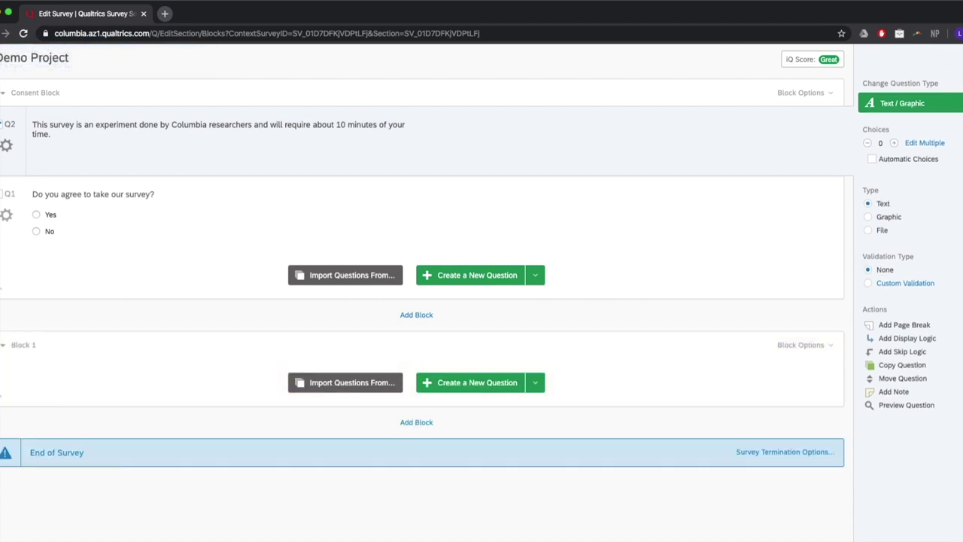
scroll(481, 301, down, 2)
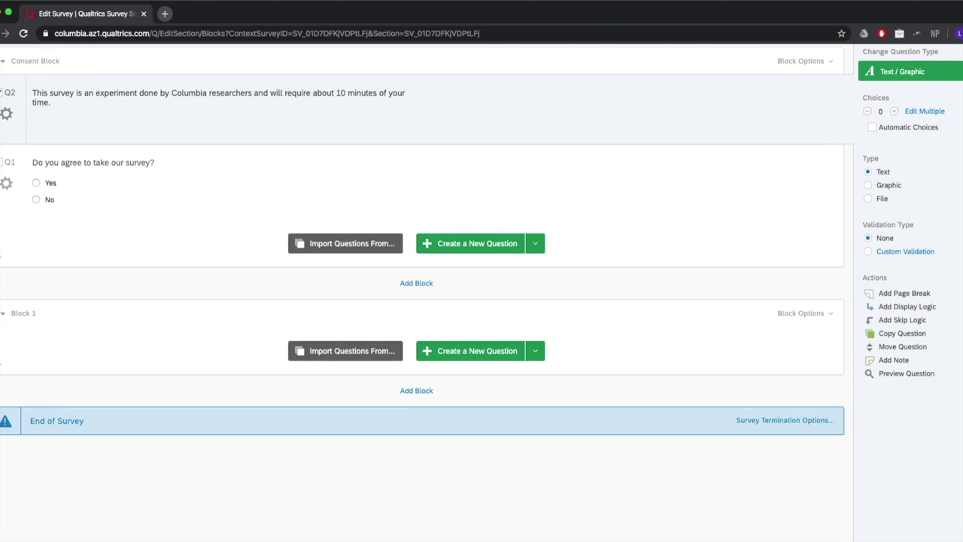
click(24, 313)
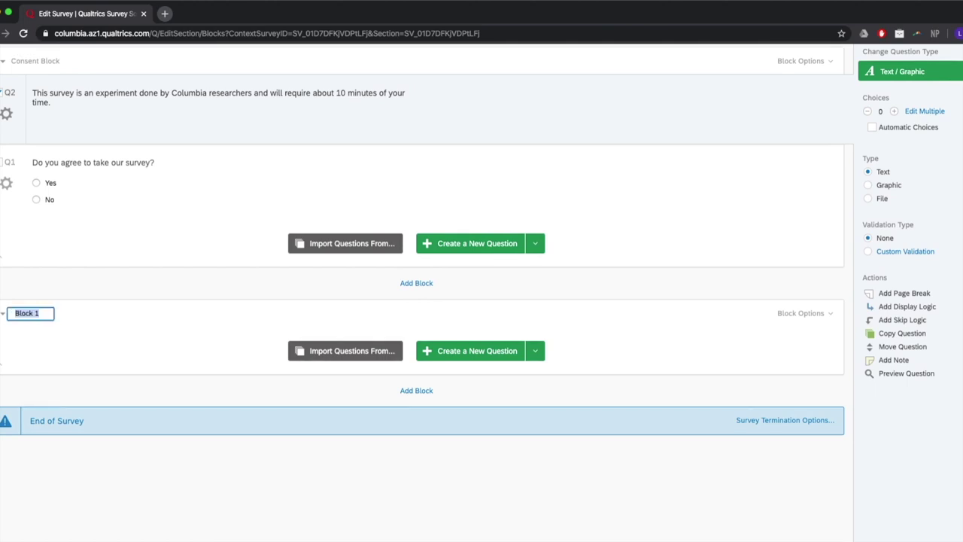
text(Instructions)
key(Return)
Create a new question in the Instructions block and change its type to Descriptive Text
scroll(481, 331, down, 1)
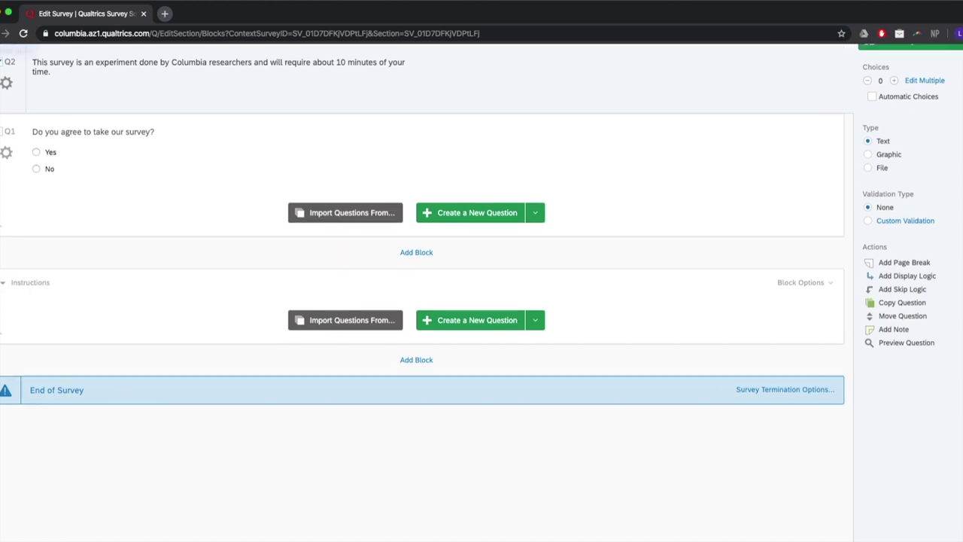
click(478, 320)
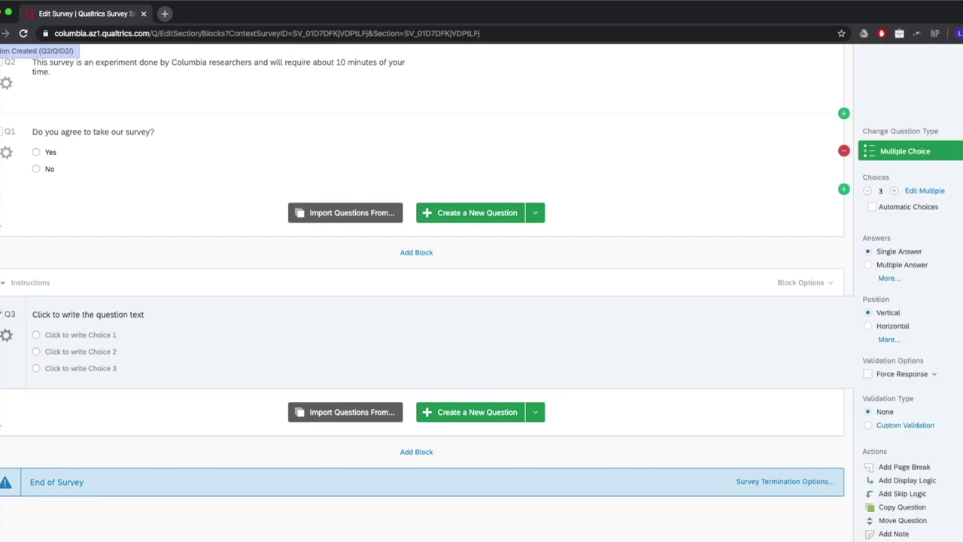
click(908, 151)
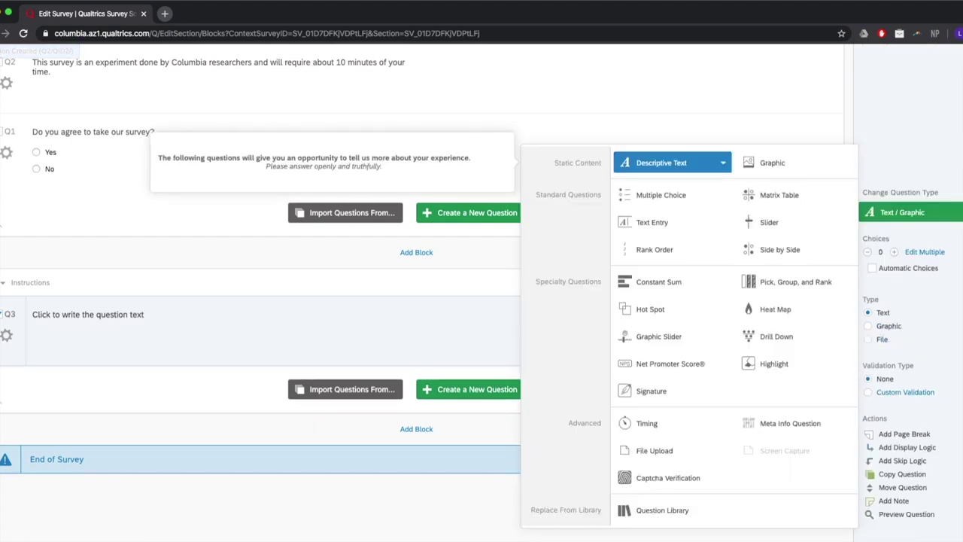
Set the Instructions block's descriptive text to "This survey will ask you to guess a randomly generated number."
click(661, 163)
click(88, 314)
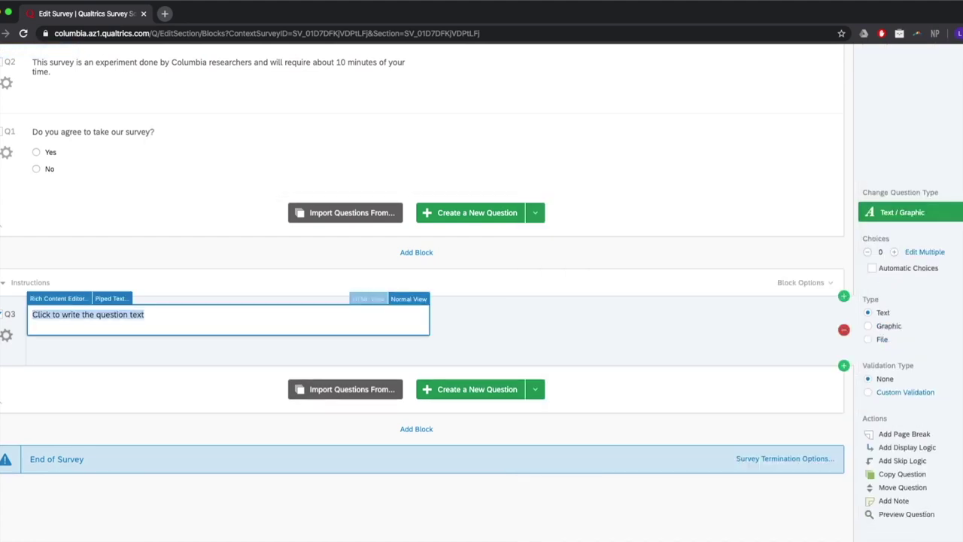
text(This )
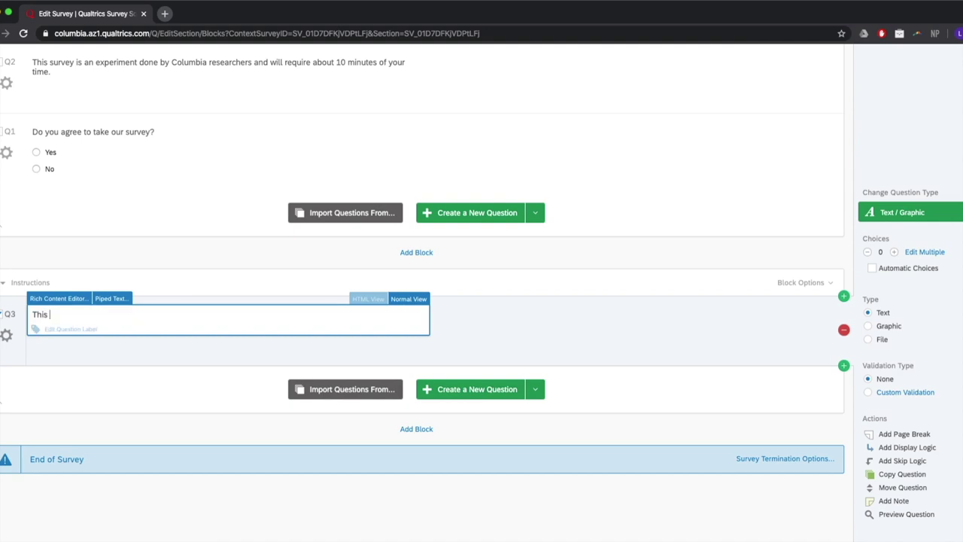
text(survey will ask you to guess a rando)
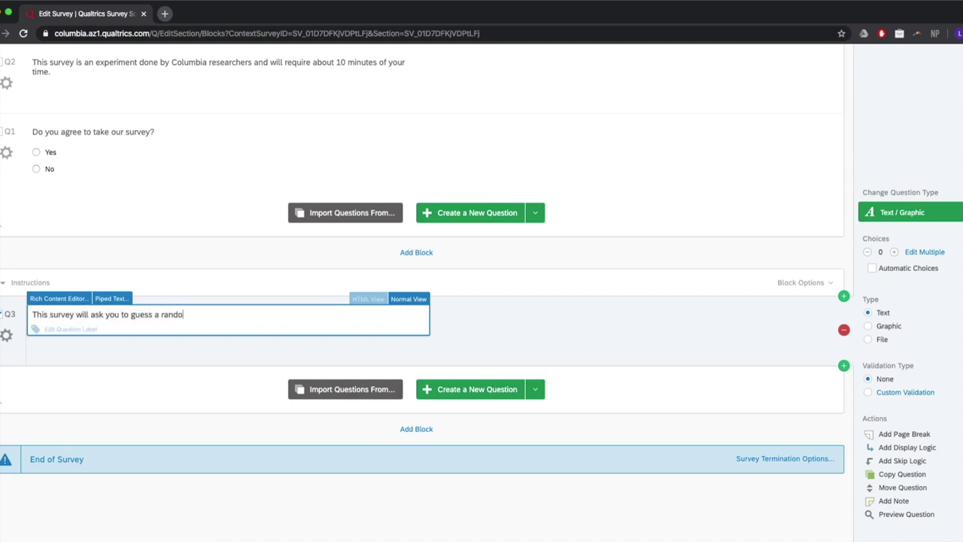
text(mly generated number.)
key(Escape)
scroll(421, 293, down, 2)
scroll(421, 294, up, 3)
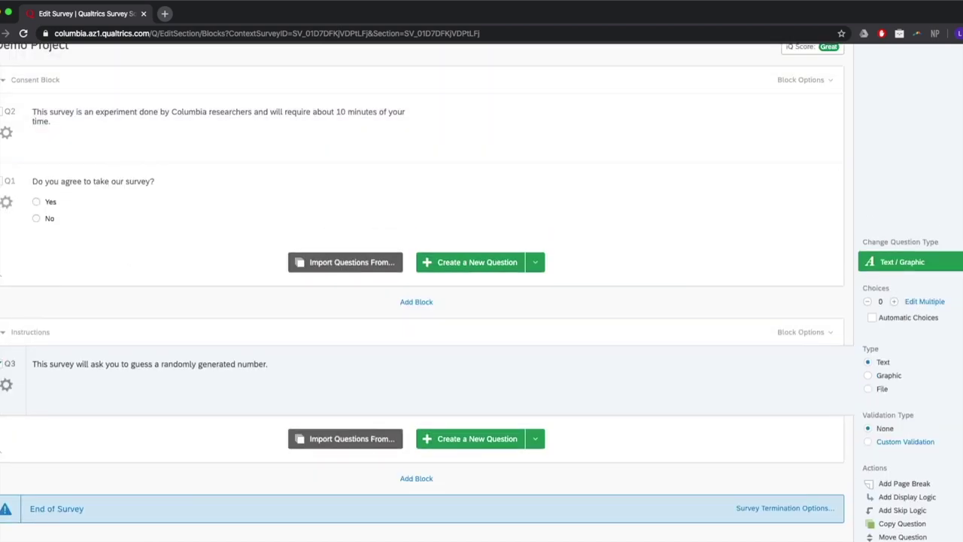
Add a new block below the Instructions block and name it "Screening"
scroll(422, 293, down, 3)
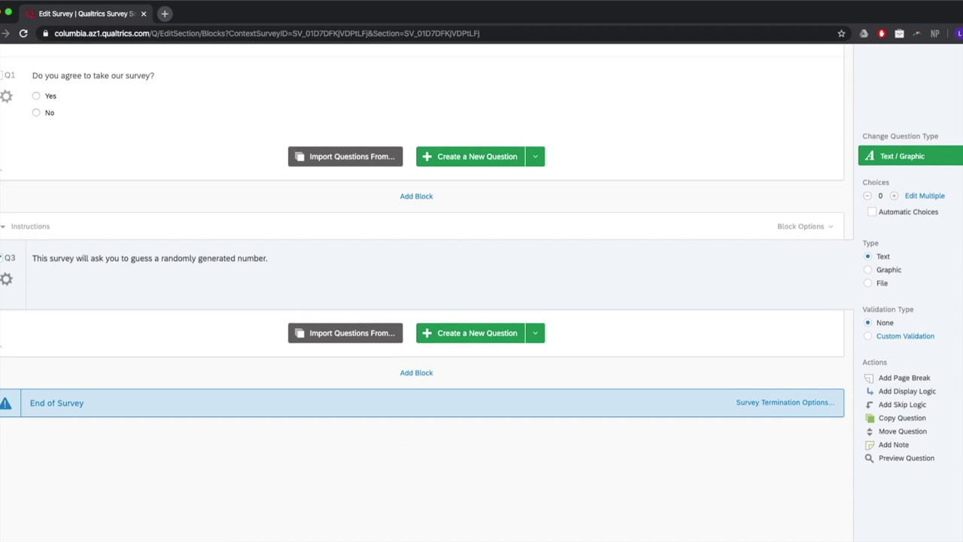
click(416, 372)
scroll(416, 372, down, 2)
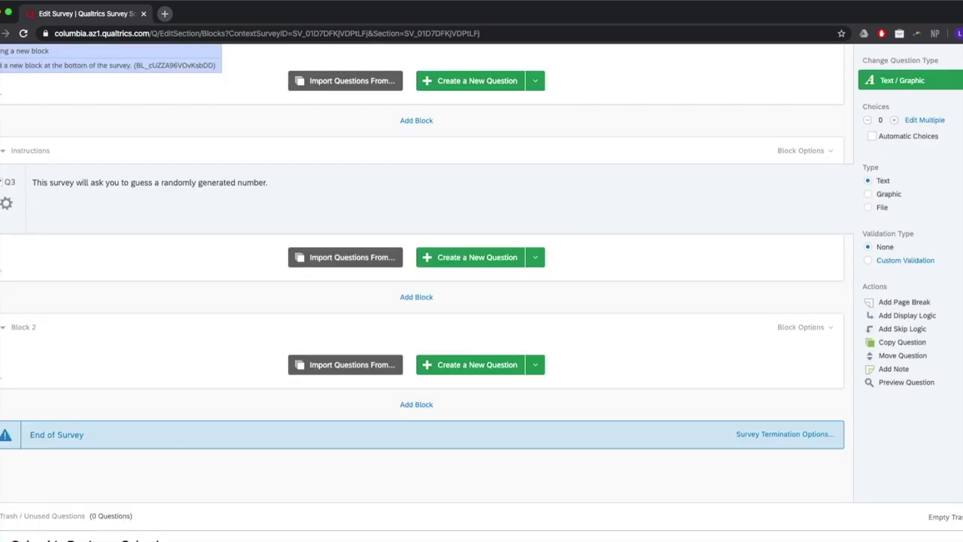
scroll(416, 373, down, 1)
click(25, 293)
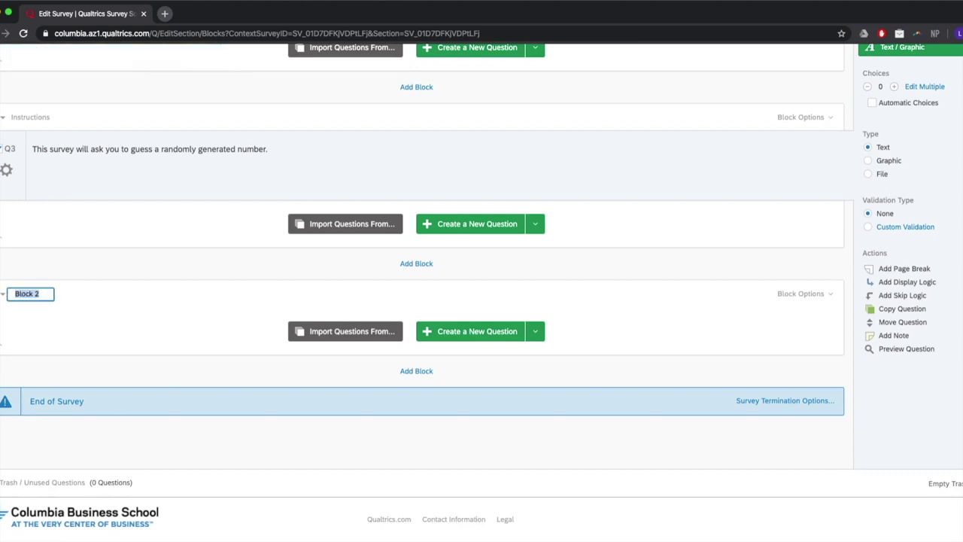
text(Screening)
key(Return)
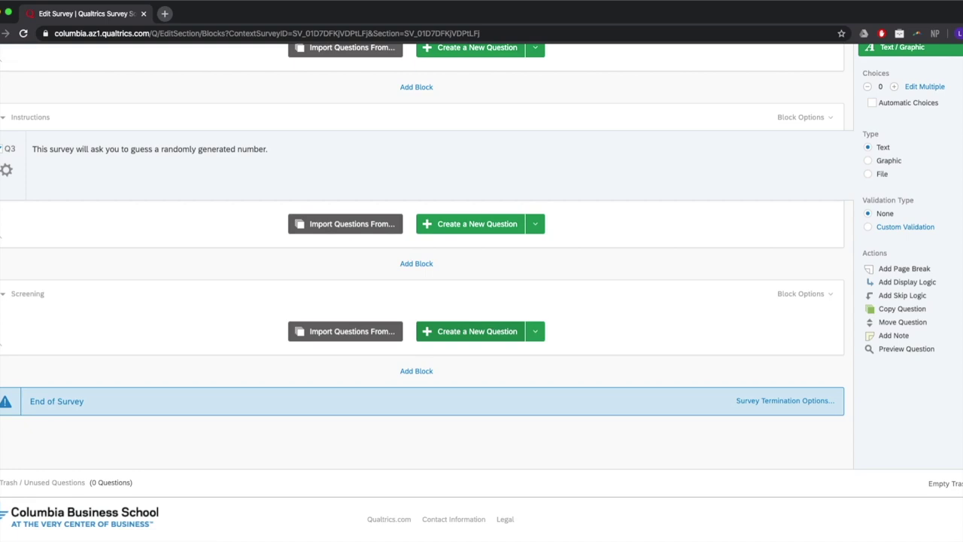
Create a new question in the Screening block and make it a multiple choice question of the Dropdown List variety
click(471, 332)
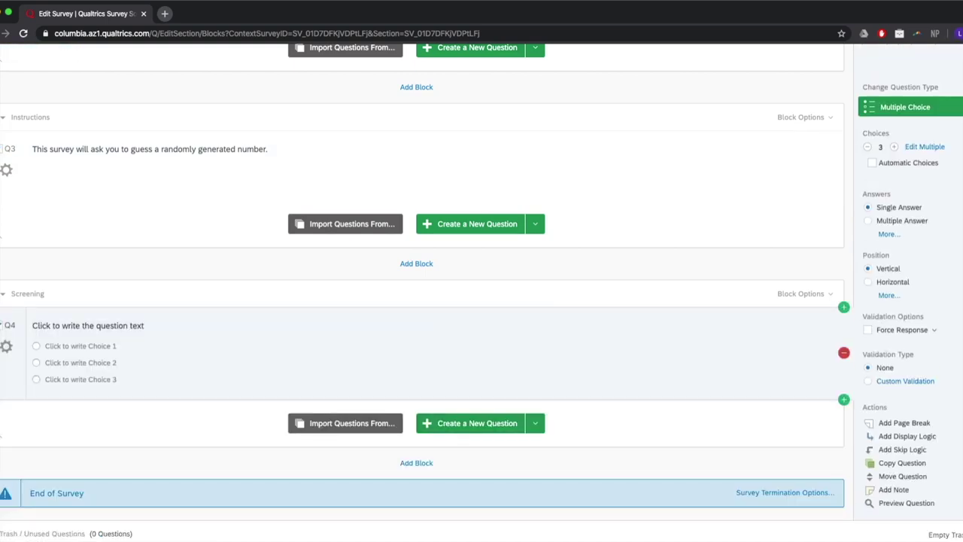
click(910, 107)
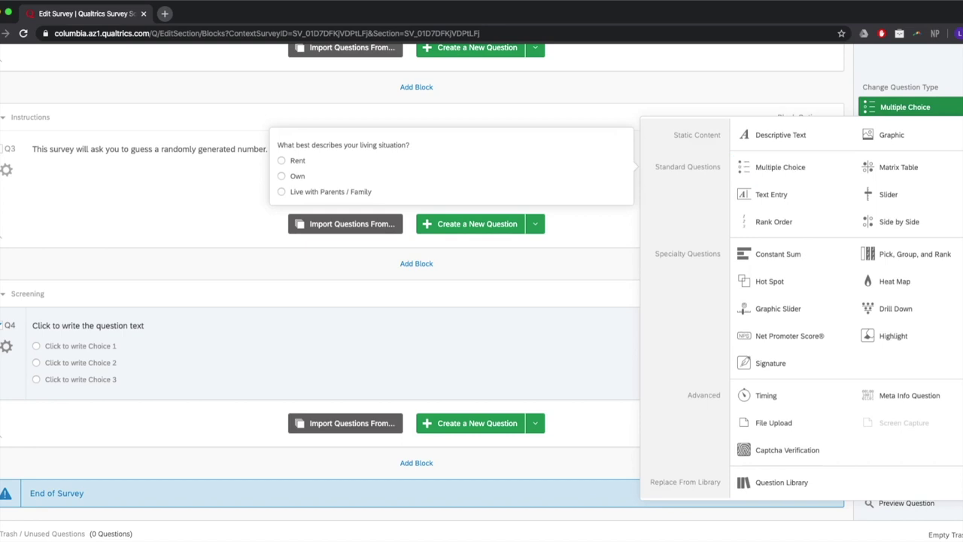
click(842, 167)
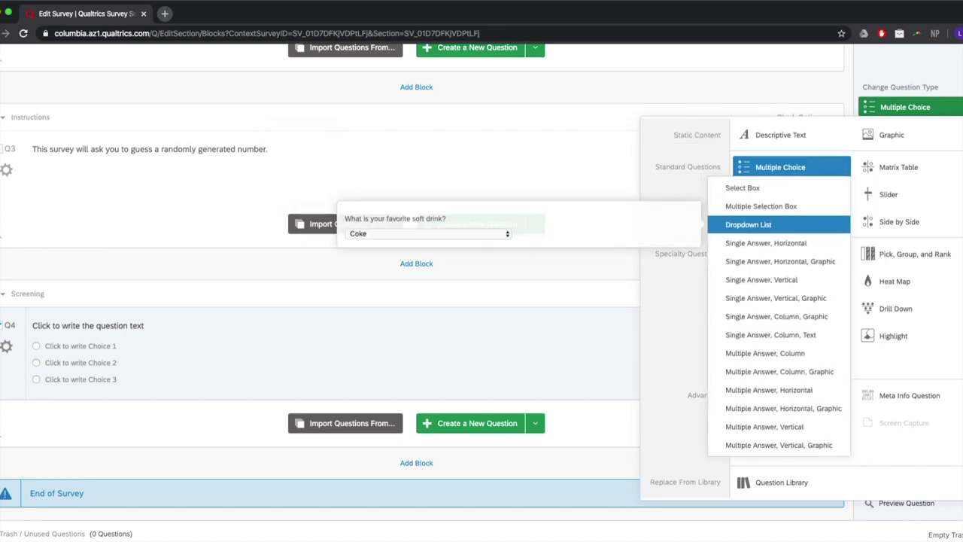
click(747, 224)
Set the dropdown question's text to "What is your age group?"
click(88, 325)
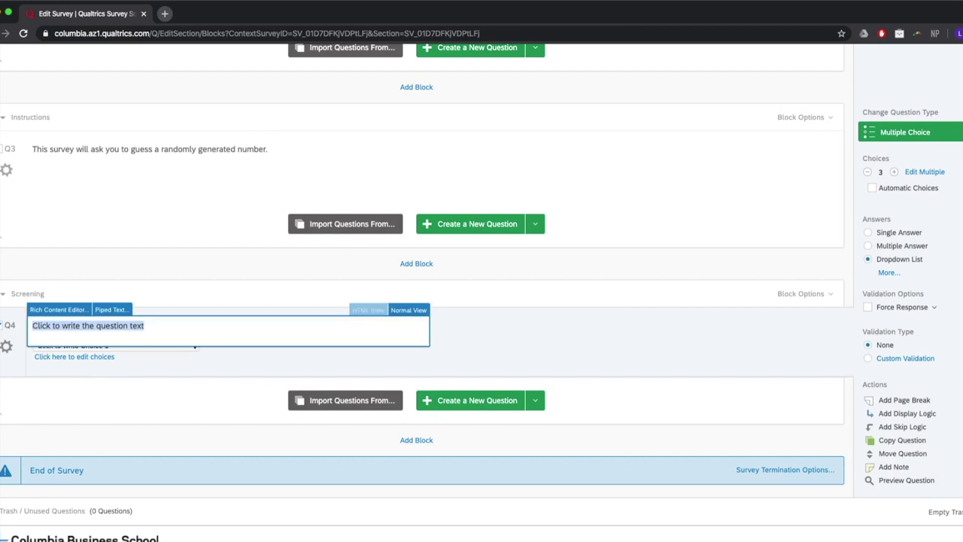
text(What is your ag)
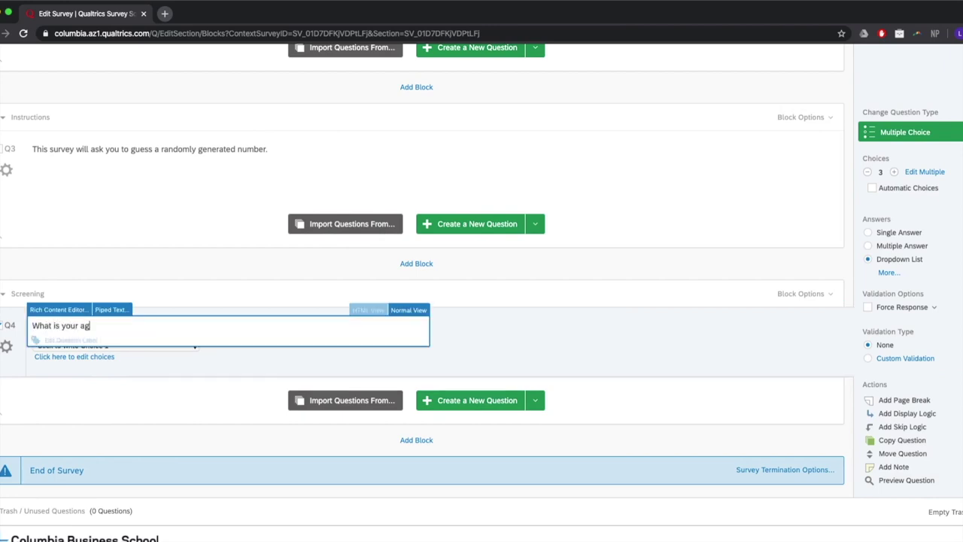
text(e group?)
key(Tab)
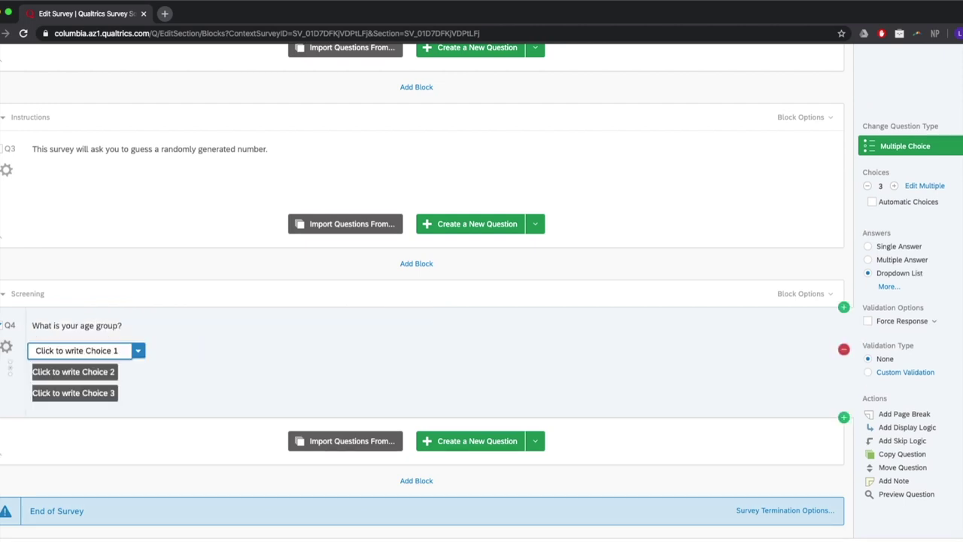
Fill in the age group question's choices as "18-45", "46-65" and "Over 65"
text(18)
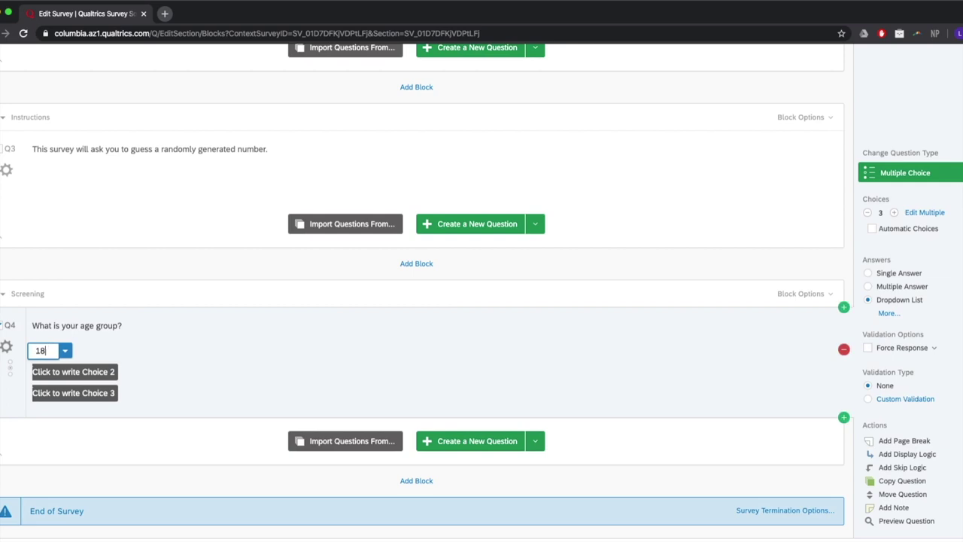
text(-45)
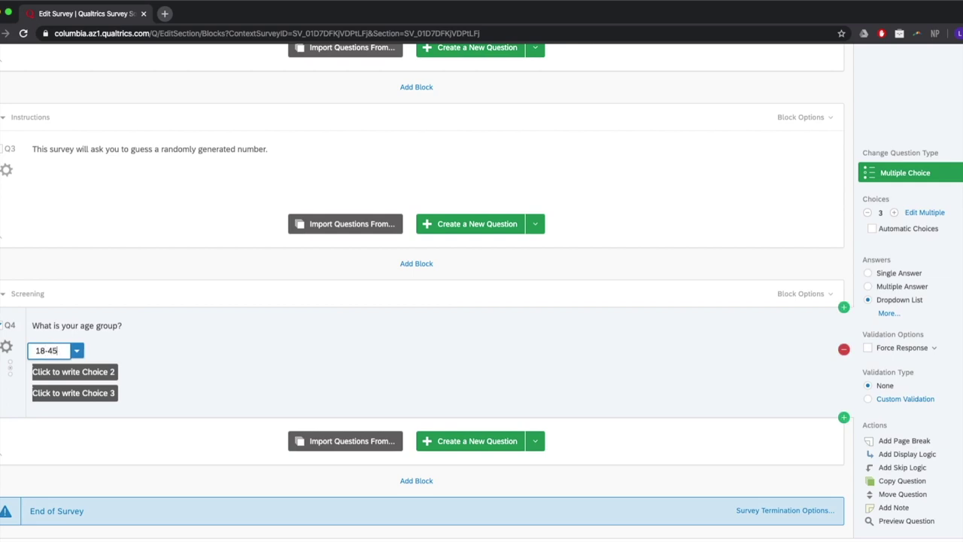
key(Tab)
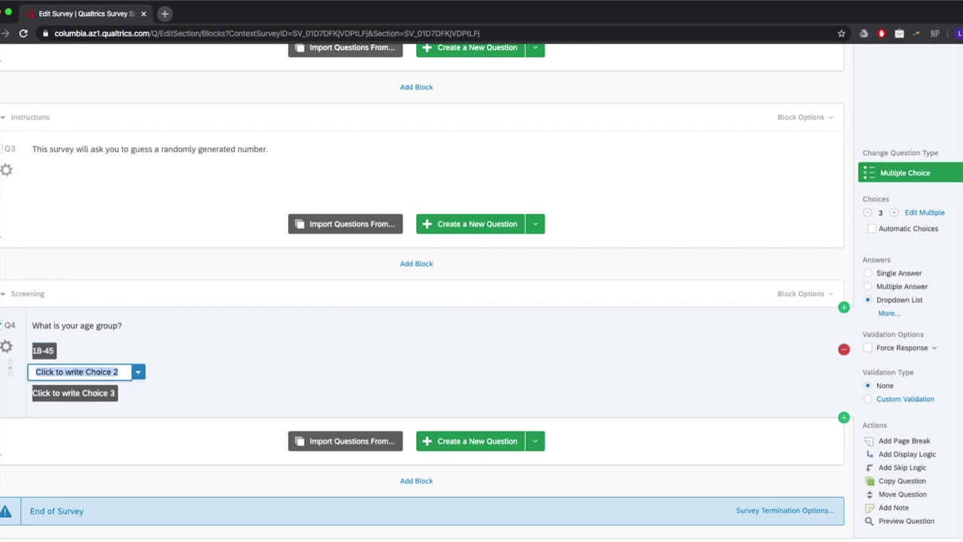
text(46-65)
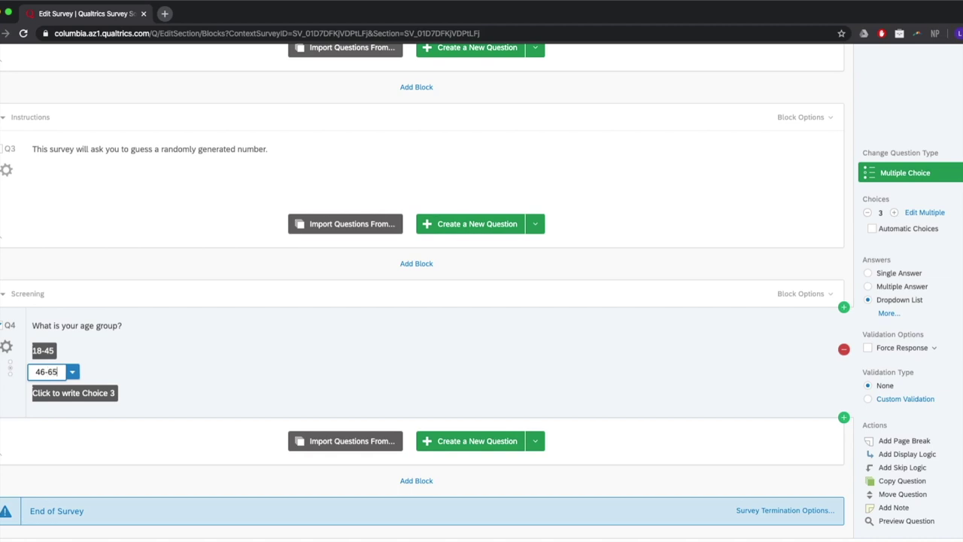
key(Tab)
text(Over 65)
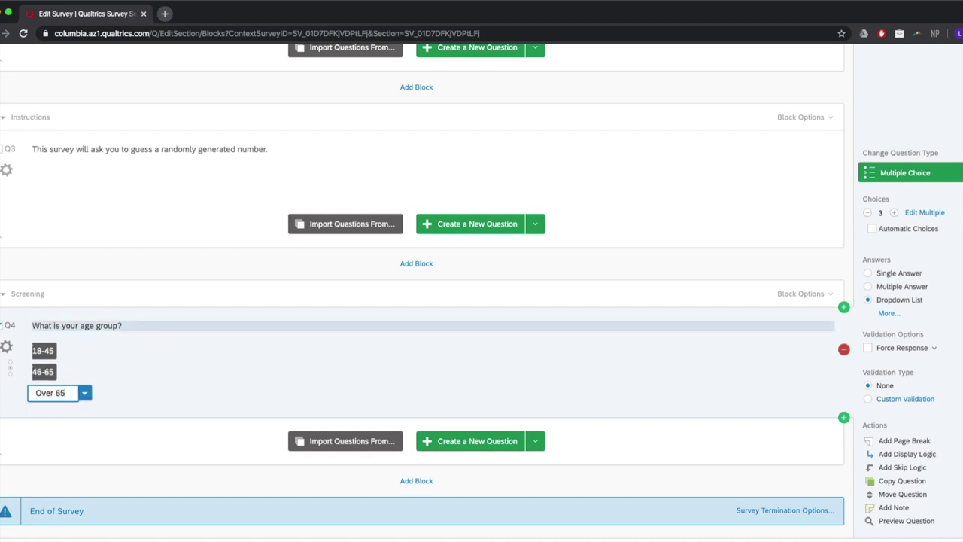
click(470, 440)
Create another question at the end of the Screening block with the text "What is your political affiliation?"
scroll(482, 293, down, 1)
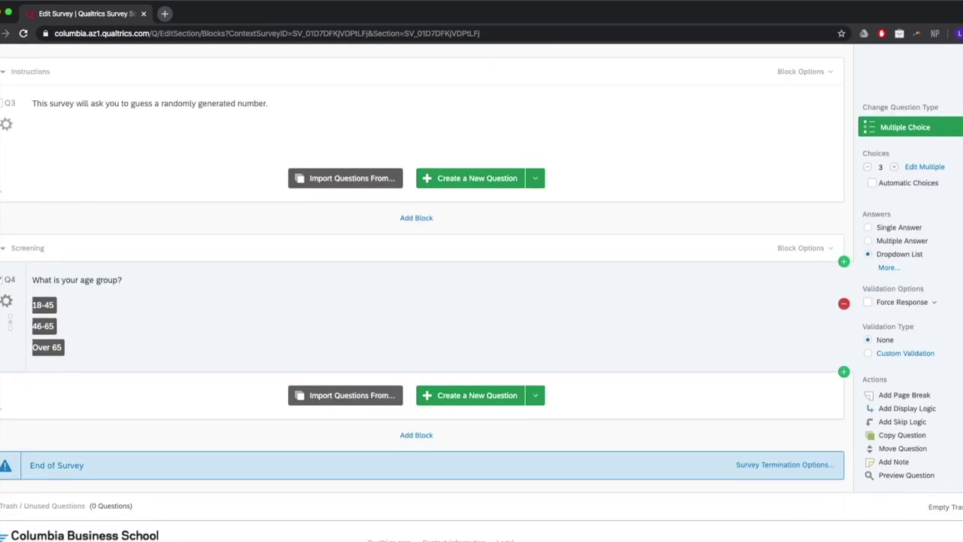
click(470, 395)
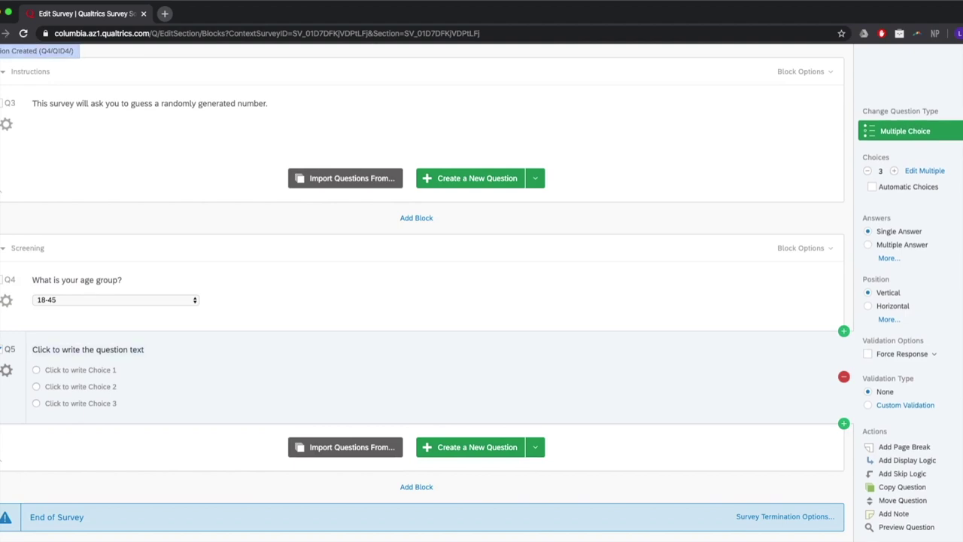
text(W)
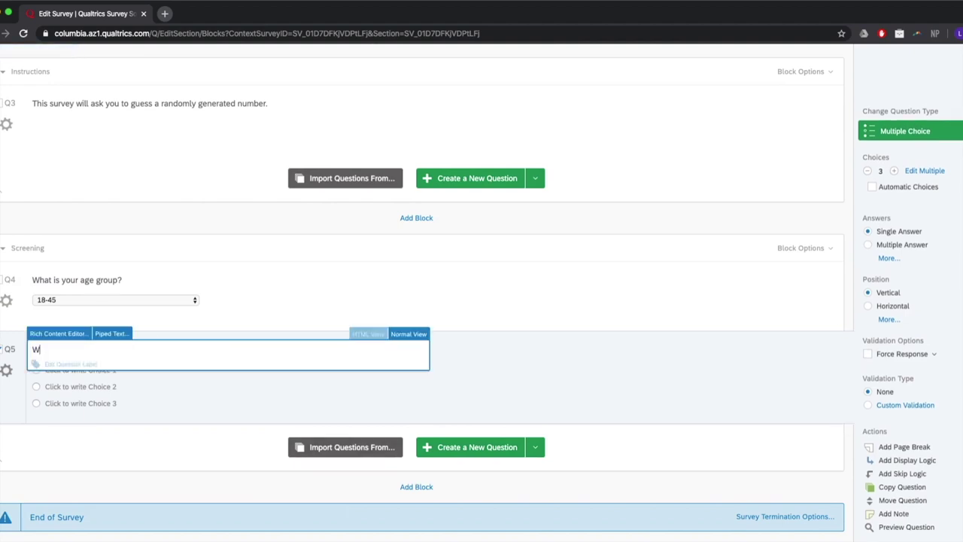
text(hat is your political affiliation?)
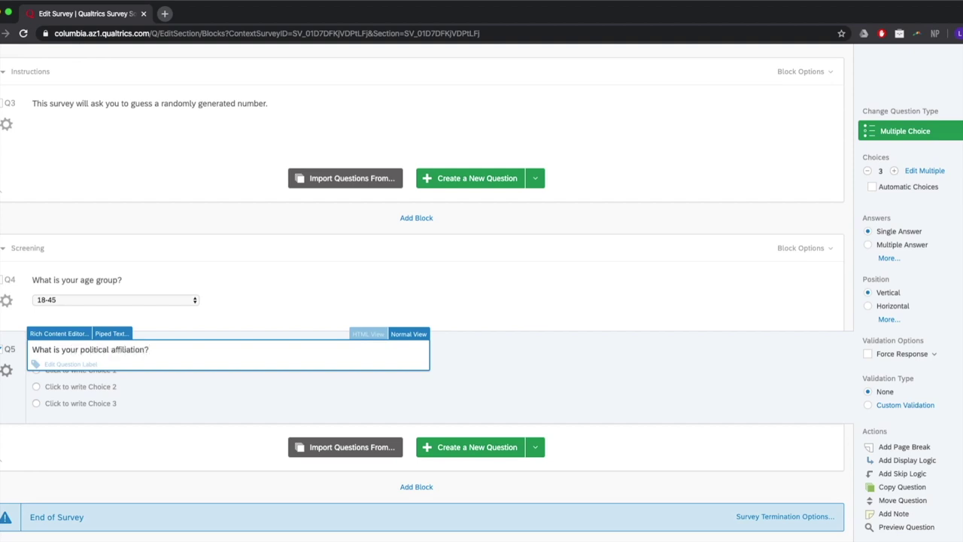
key(Return)
key(BackSpace)
Give the political affiliation question four choices: "Republican", "Independent", "Democrat" and "Other"
click(80, 371)
click(80, 371)
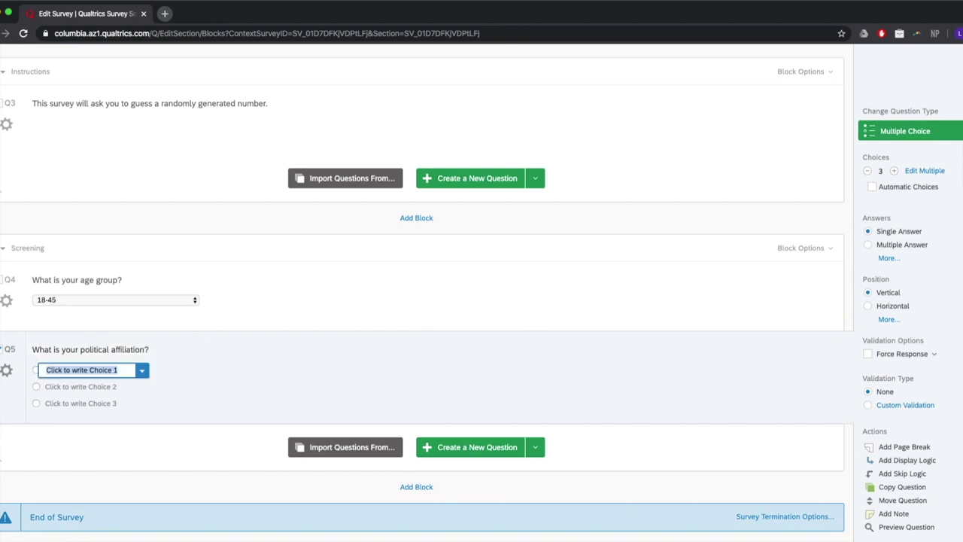
text(Republican)
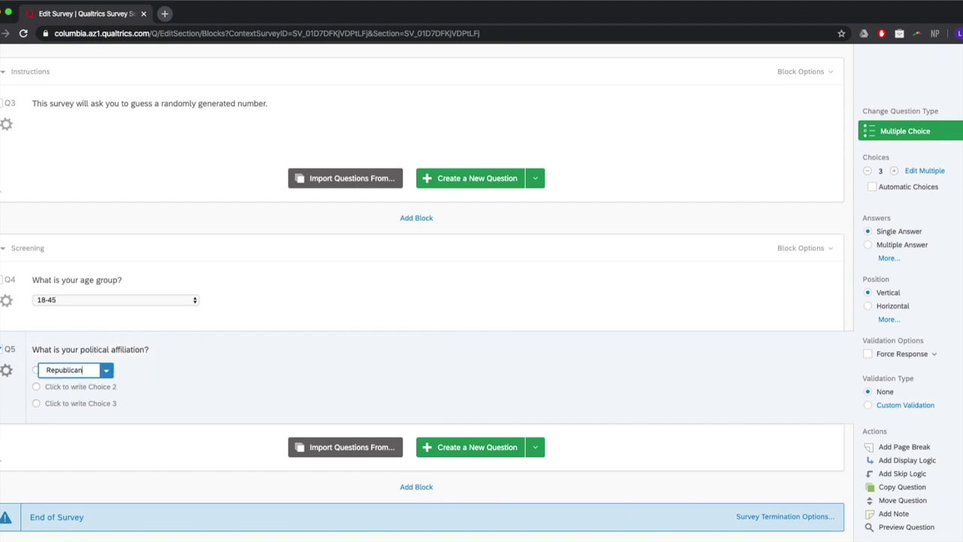
key(Tab)
text(Indep)
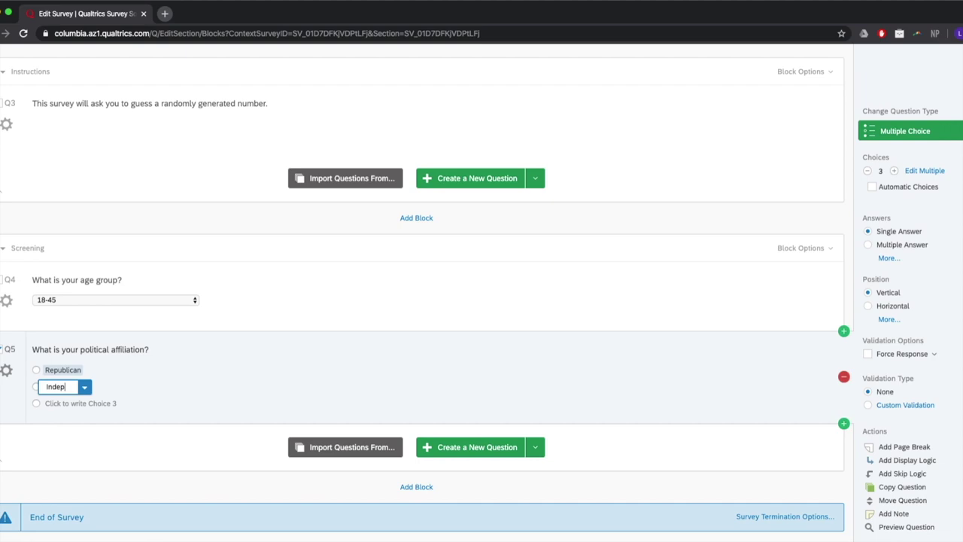
text(endent)
key(Tab)
text(Democrat)
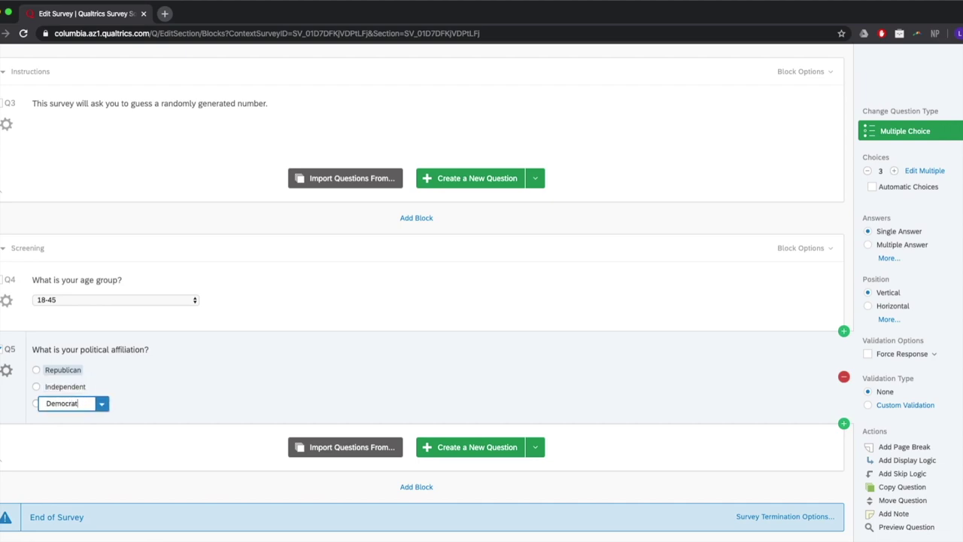
key(Return)
text(Other)
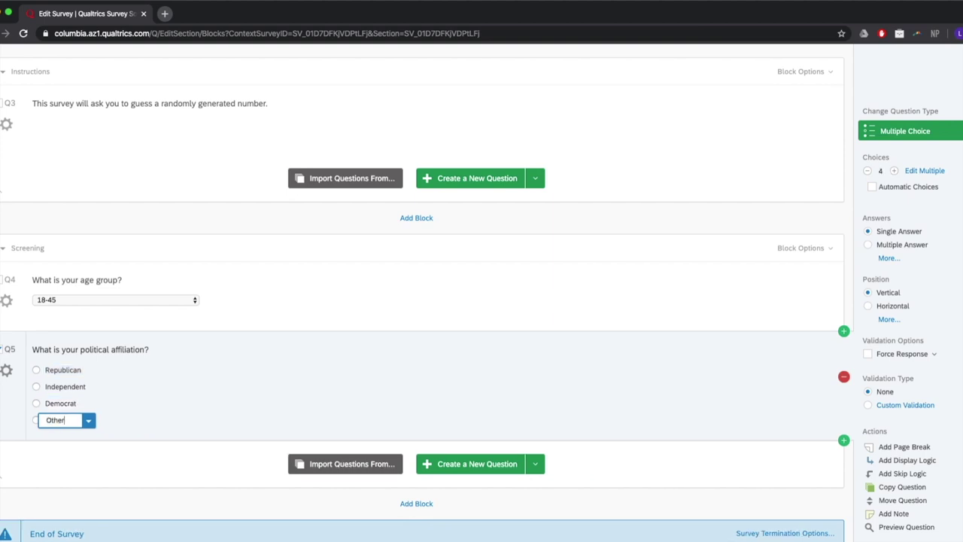
click(249, 393)
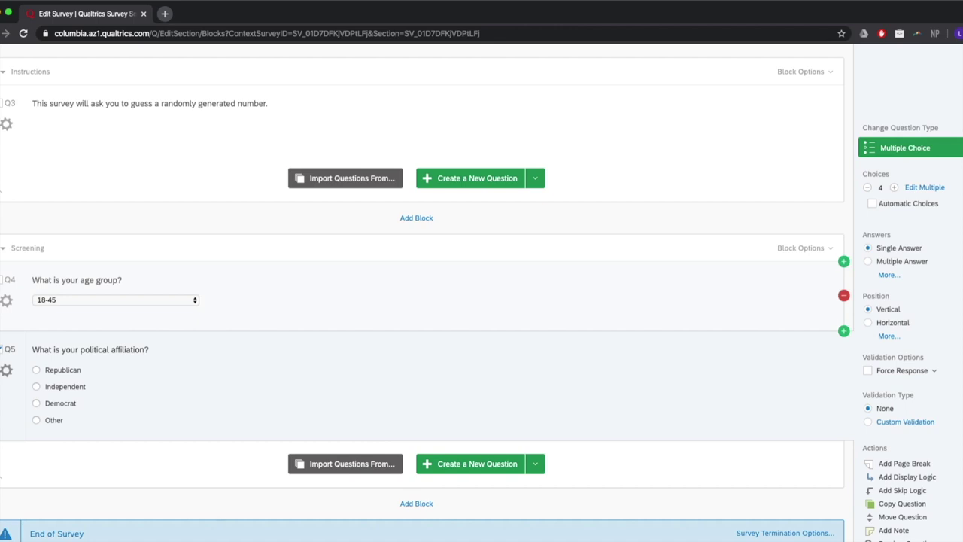
Collapse the Consent Block, Instructions and Screening blocks
scroll(422, 294, up, 5)
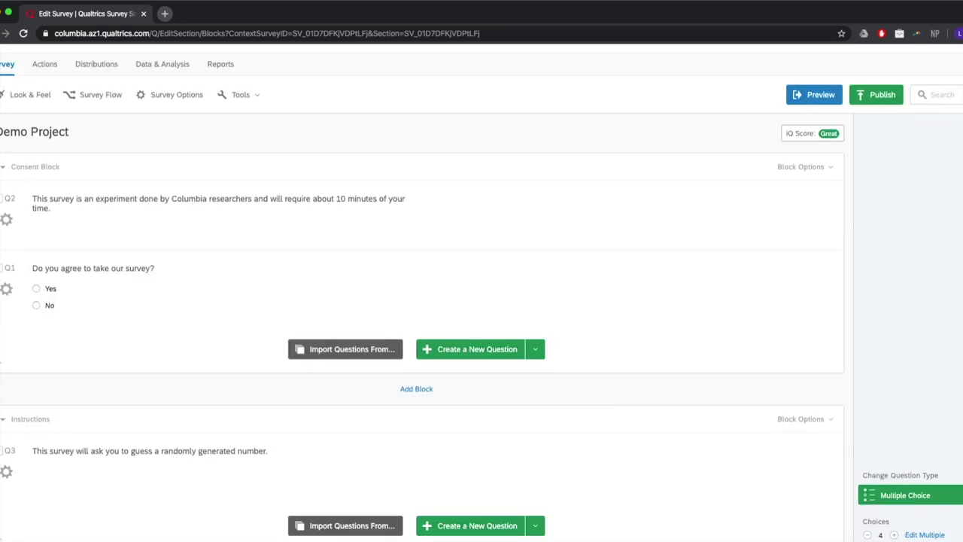
click(3, 167)
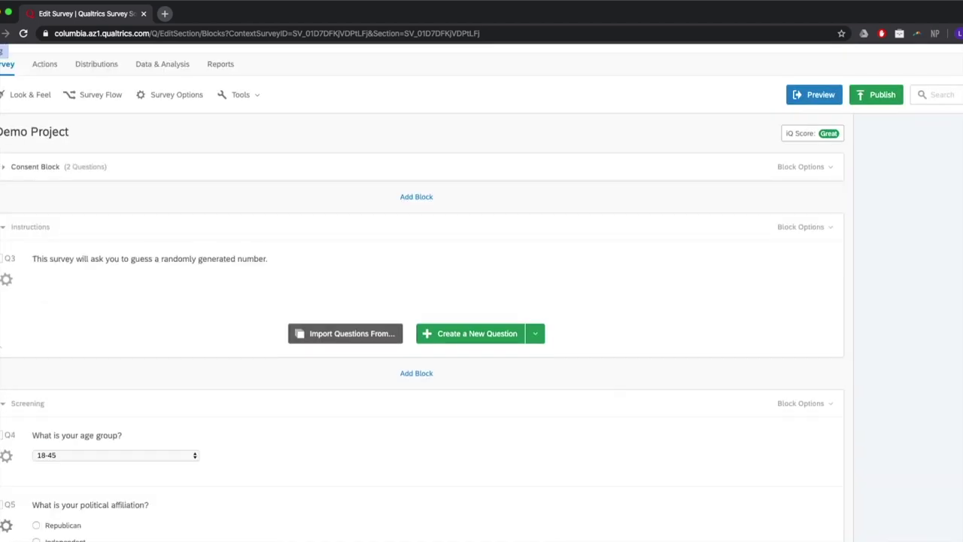
click(3, 226)
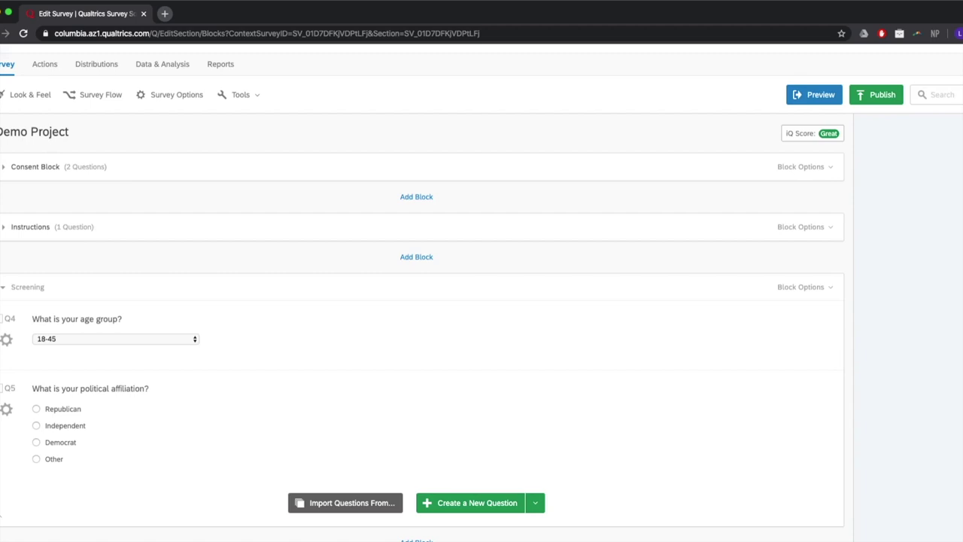
click(3, 286)
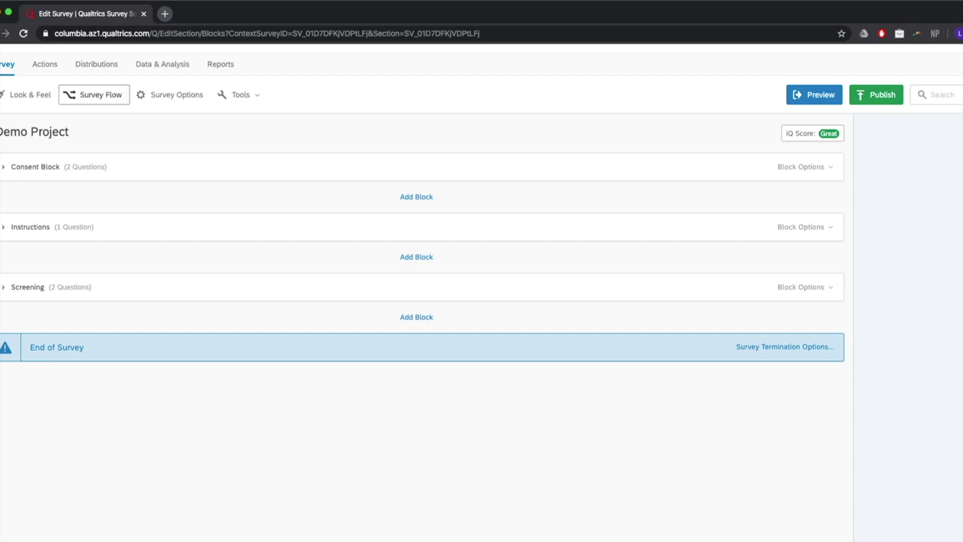
Open the survey flow and move the Screening block above the Instructions block
click(94, 94)
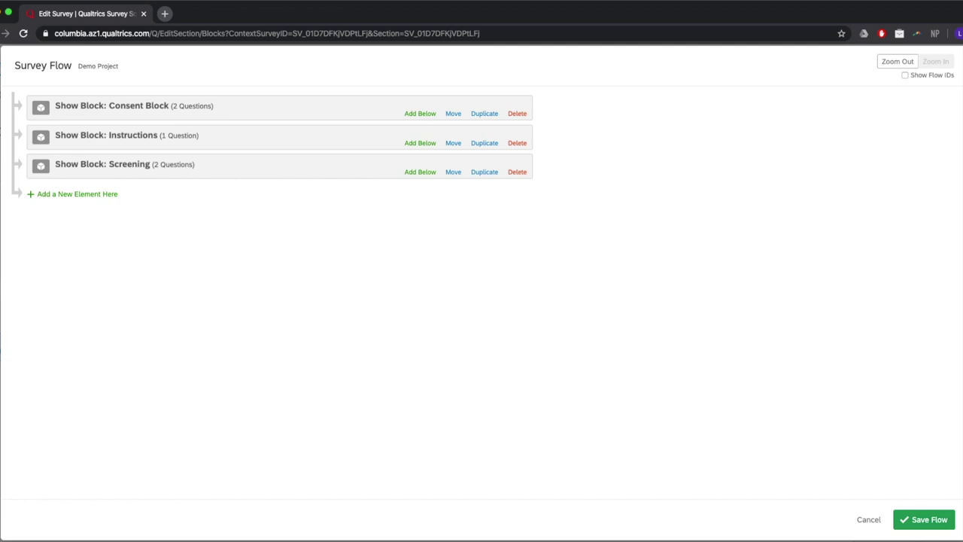
drag(453, 172, 448, 120)
mouse_move(453, 172)
mouse_down()
mouse_move(452, 105)
mouse_move(452, 162)
mouse_up()
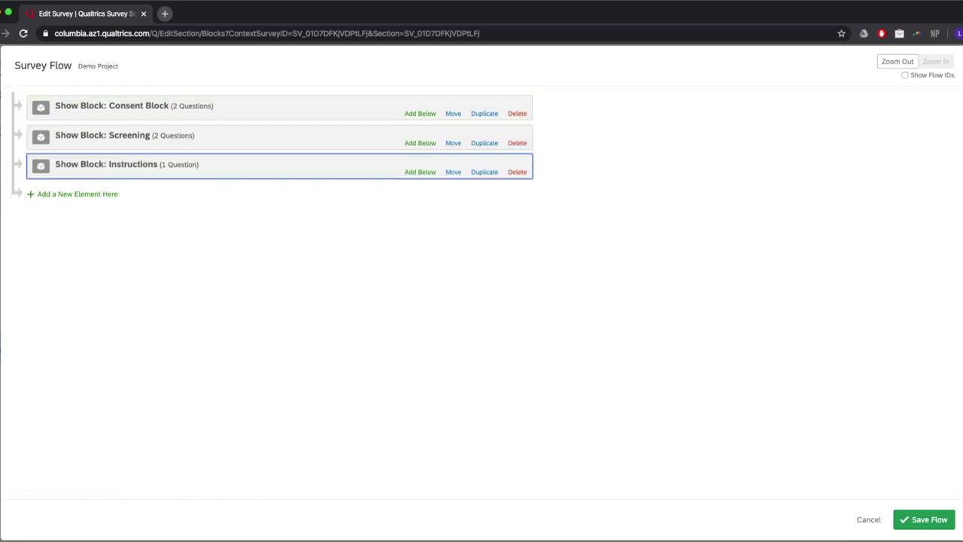
Move the Instructions and Screening blocks above the Consent Block in the survey flow, and close it without saving
drag(105, 163, 105, 106)
drag(102, 164, 105, 91)
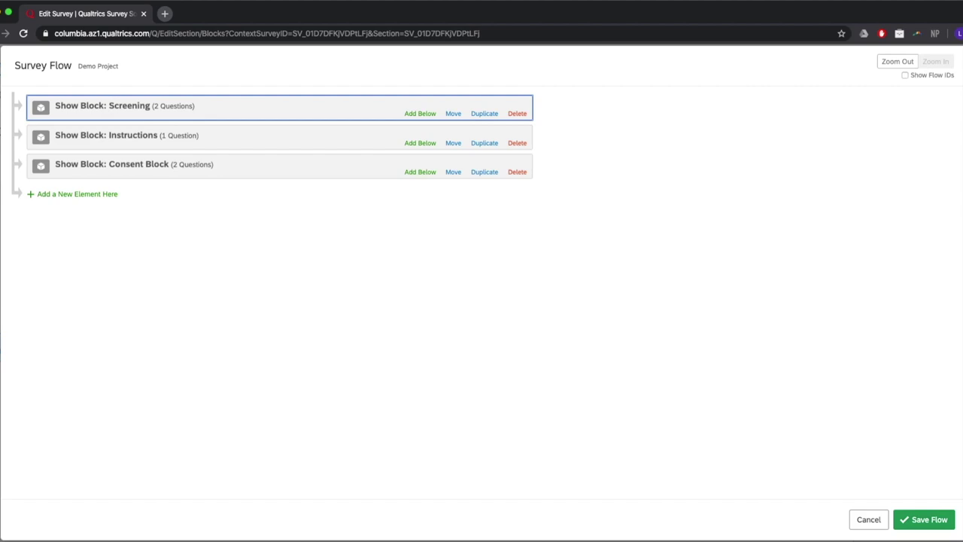
click(868, 519)
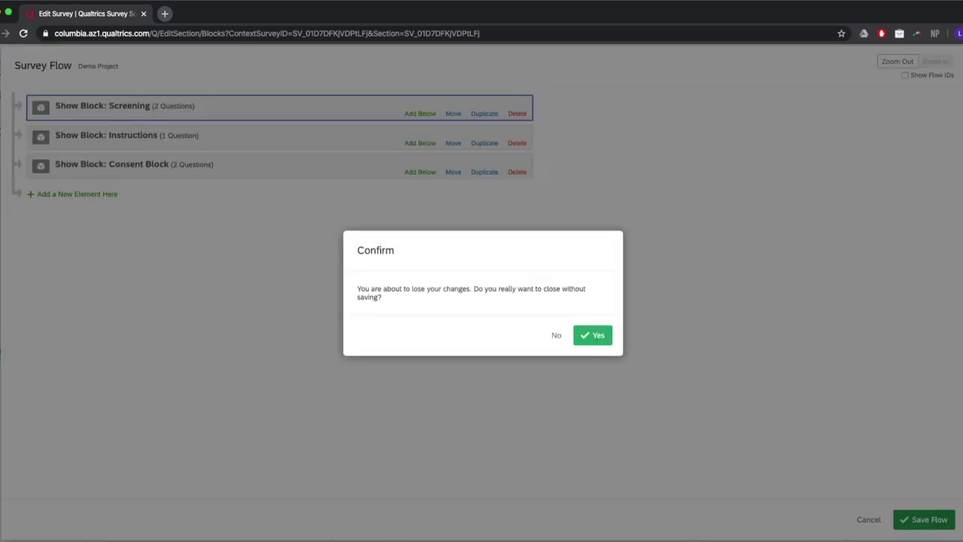
click(593, 335)
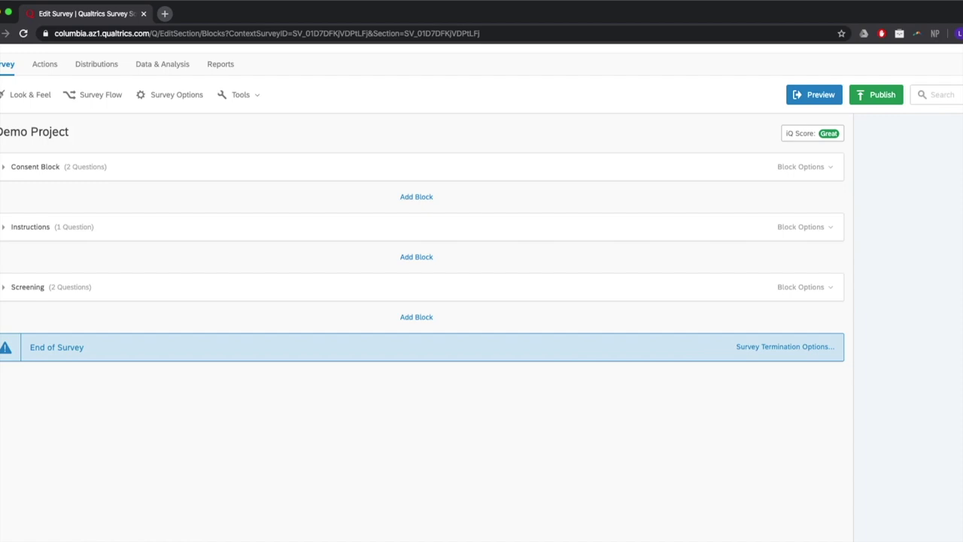
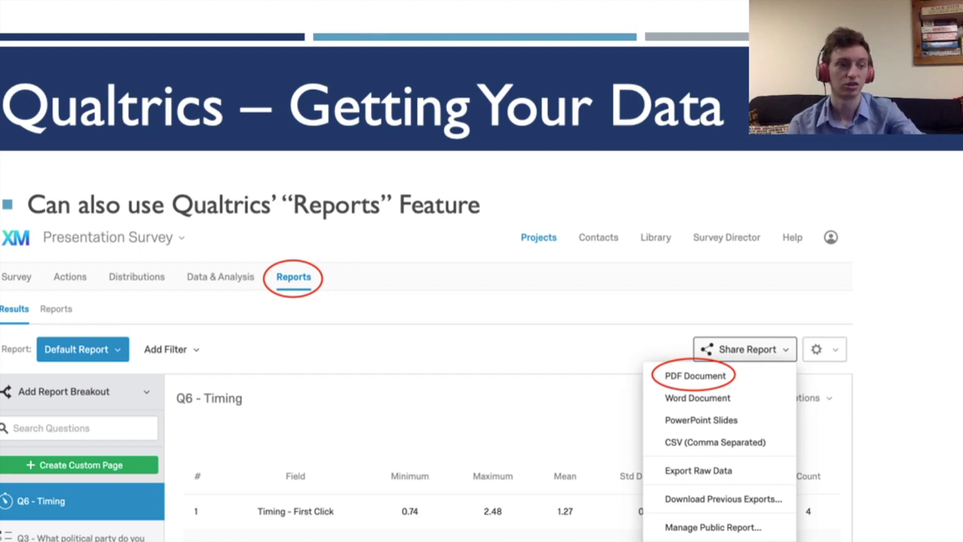
key(Right)
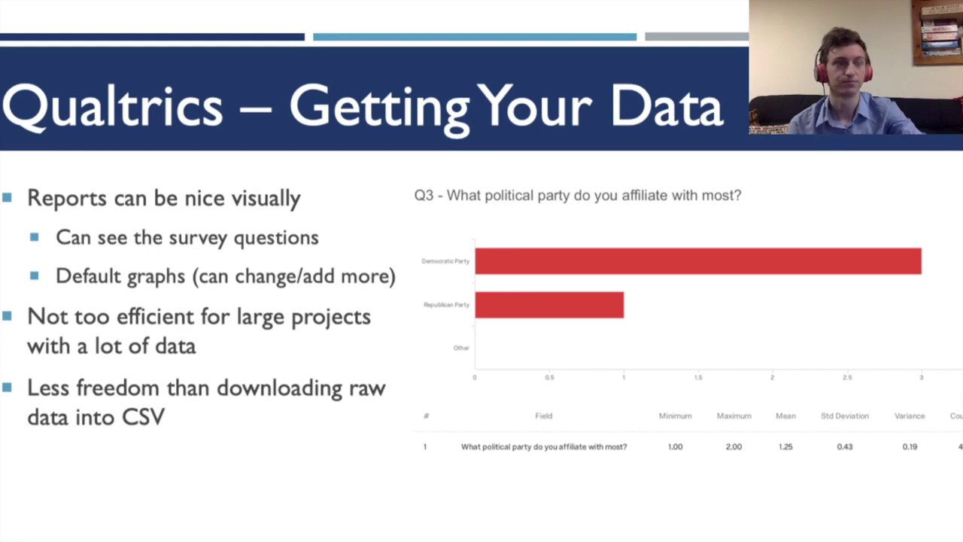
key(Right)
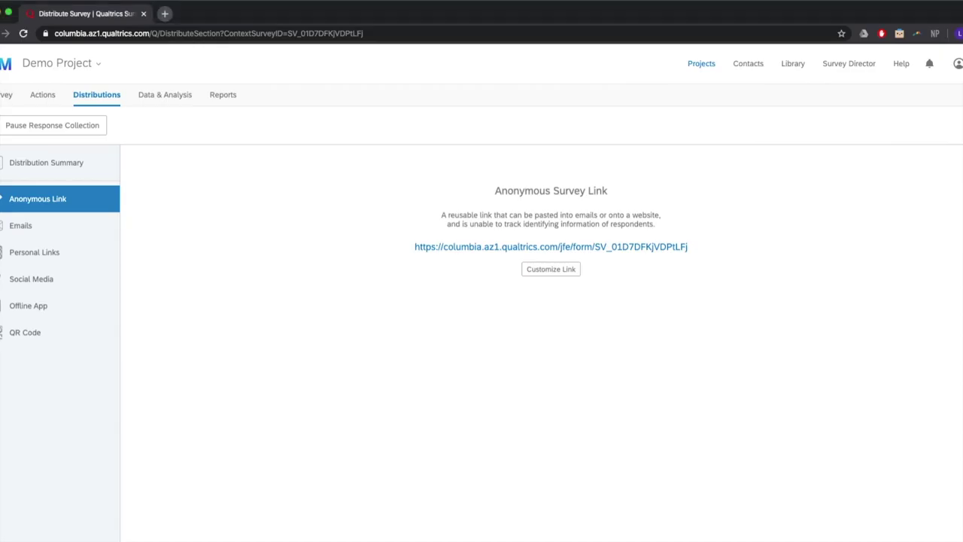
Export the recorded survey responses as a CSV data table with all fields and choice text
key(super+r)
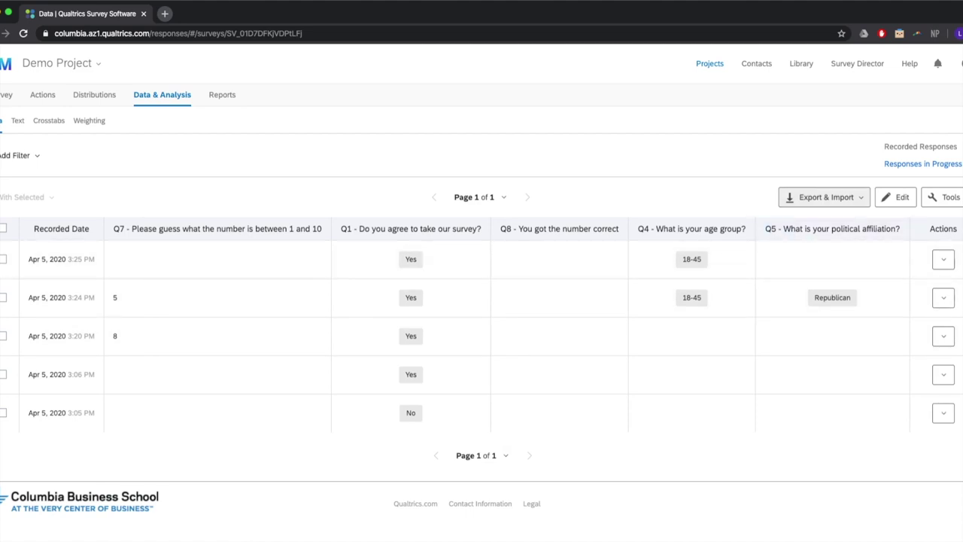
click(825, 198)
click(782, 218)
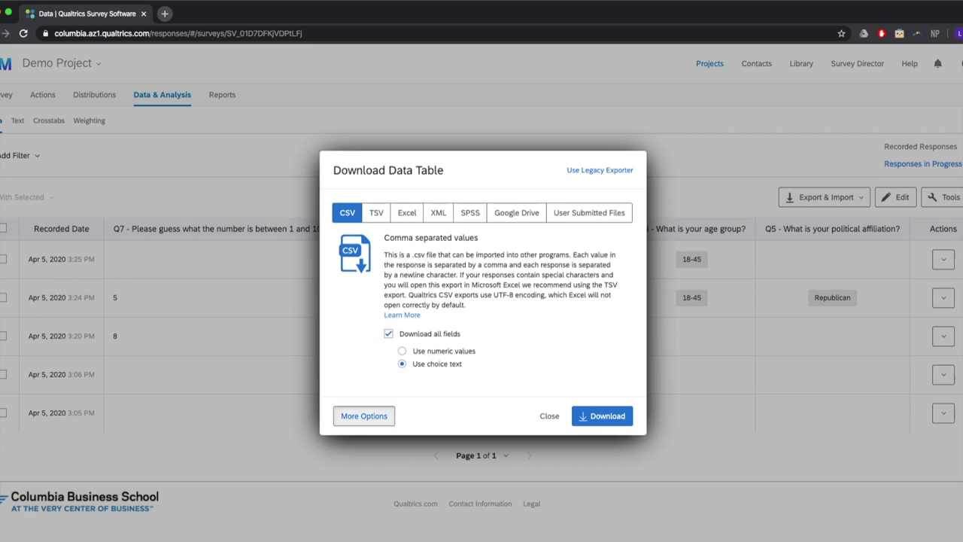
click(364, 415)
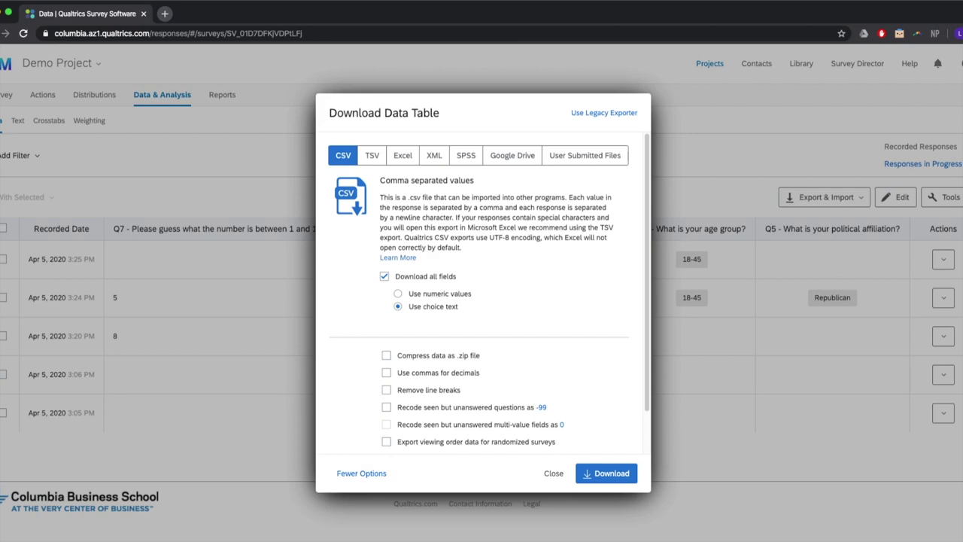
click(361, 472)
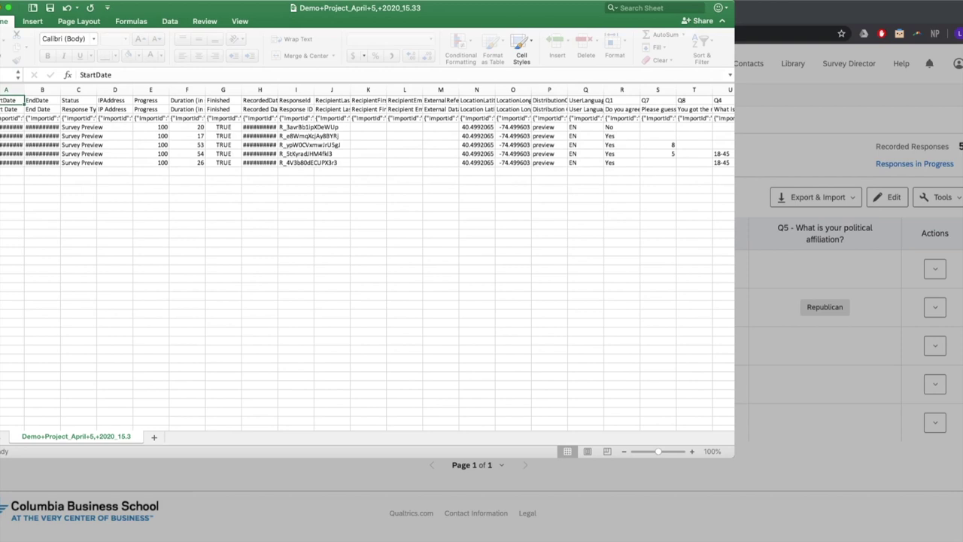
Fit the width of the StartDate column to its contents in the exported CSV in Excel
click(260, 127)
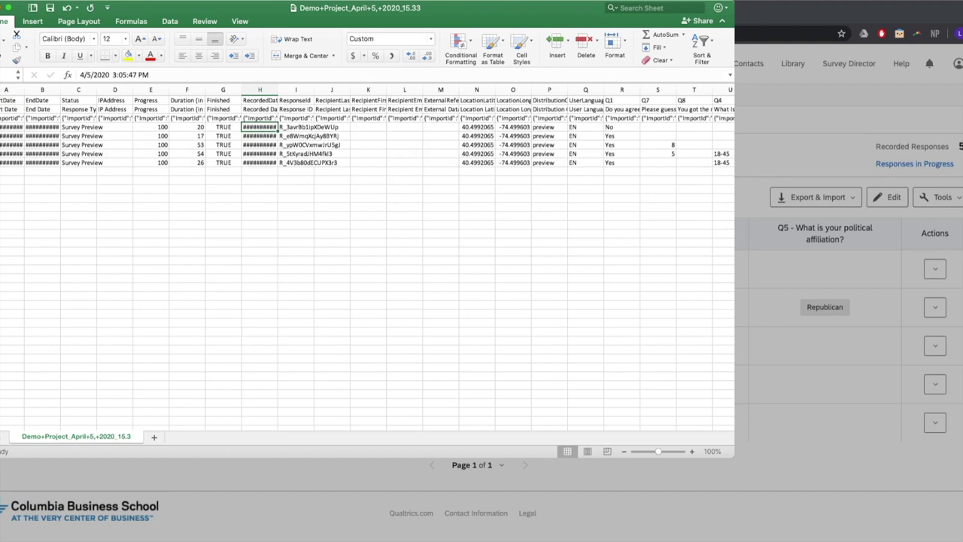
double_click(24, 90)
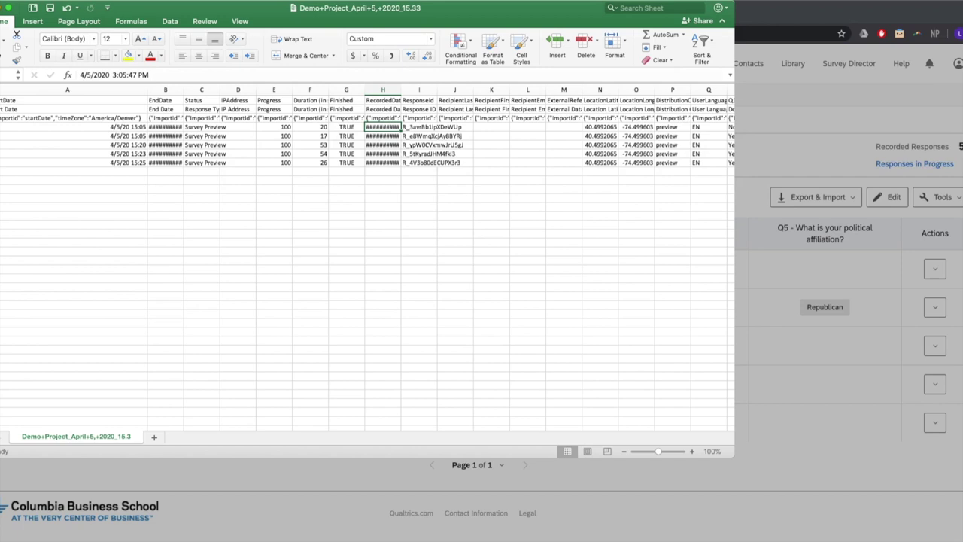
click(69, 118)
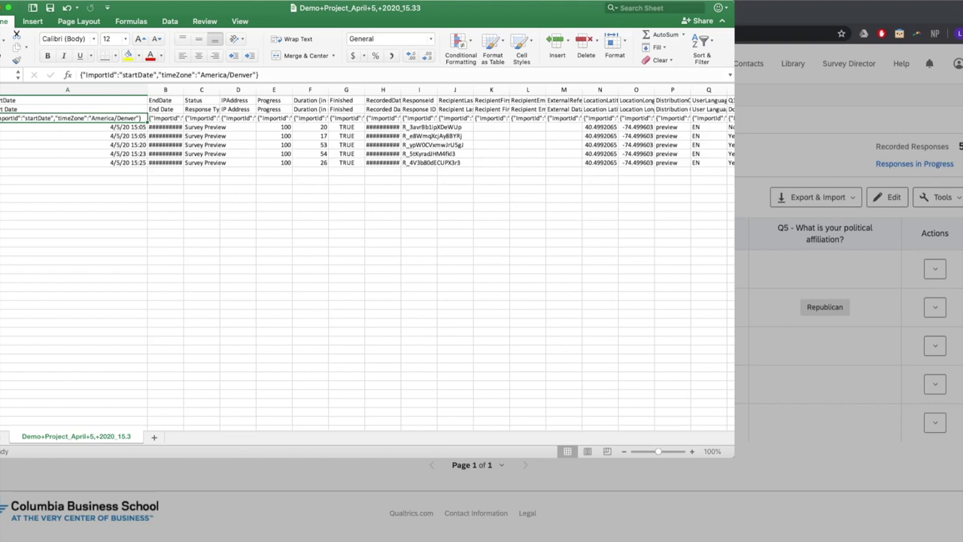
Examine the Status values of the exported responses and the IPAddress column beside them
drag(202, 127, 202, 162)
click(202, 163)
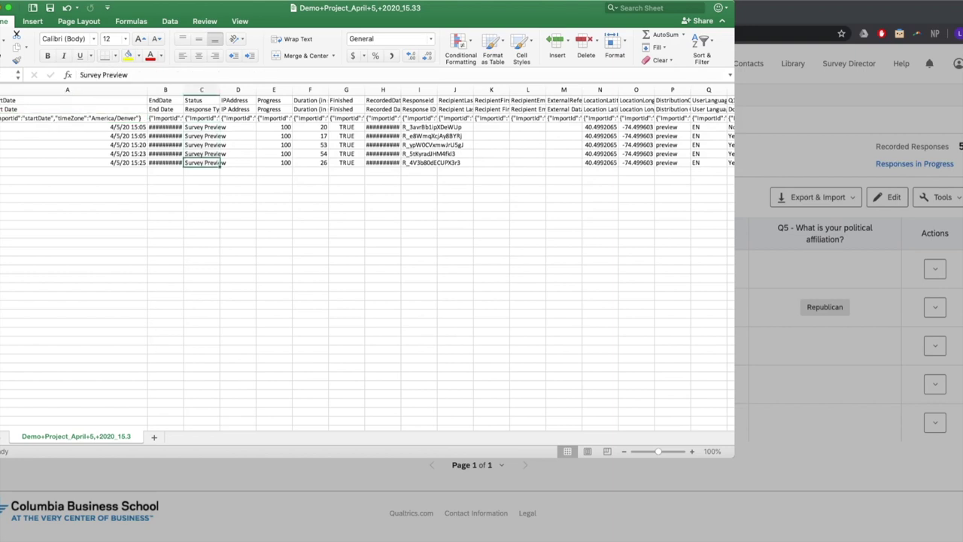
drag(201, 127, 201, 163)
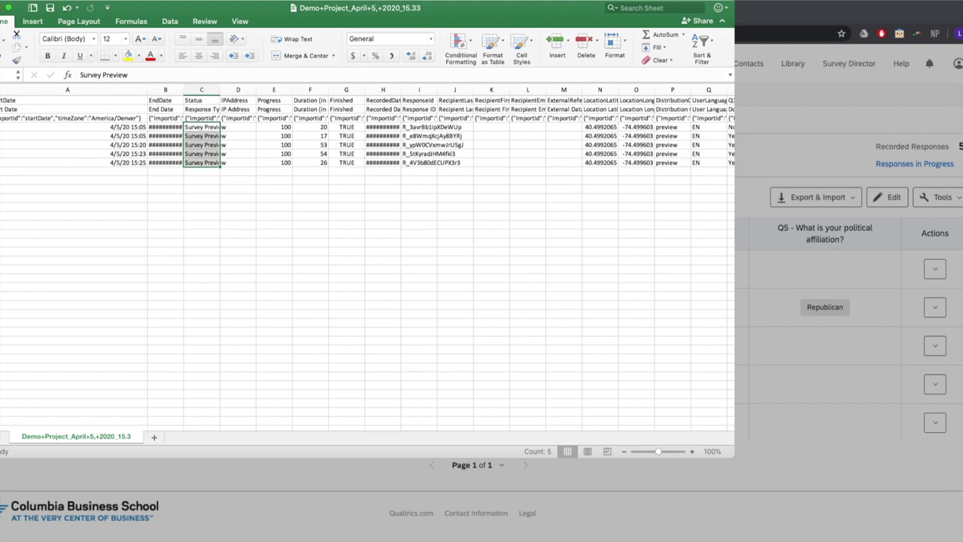
click(202, 127)
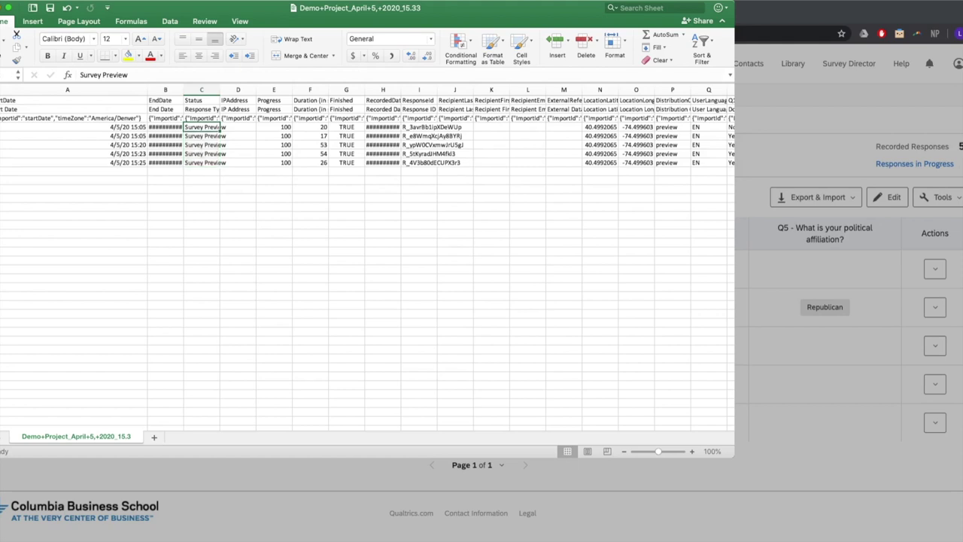
drag(201, 127, 201, 162)
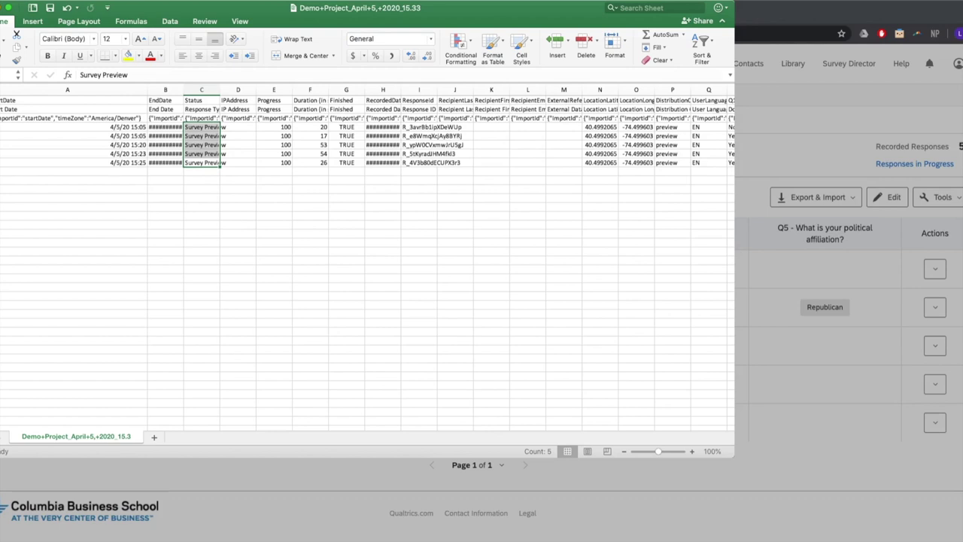
click(202, 145)
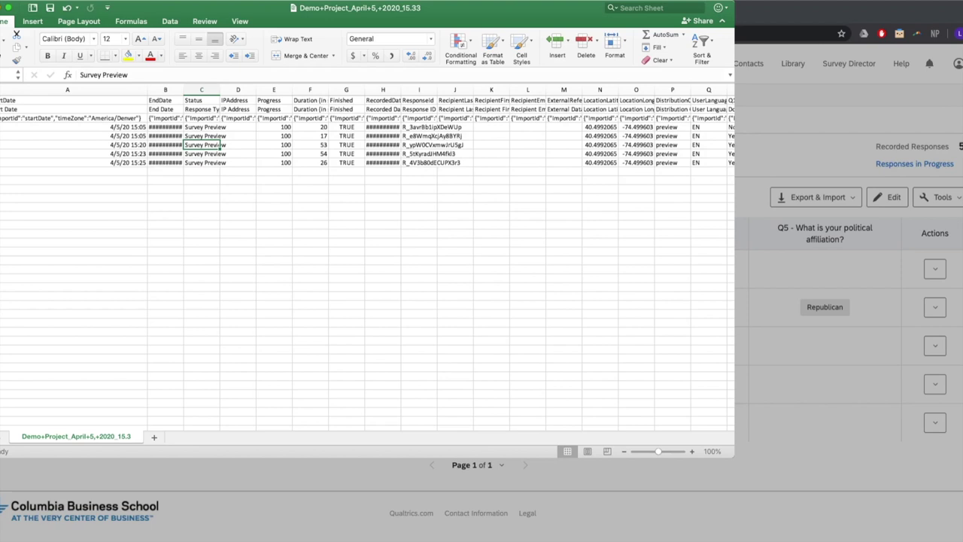
drag(238, 171, 238, 234)
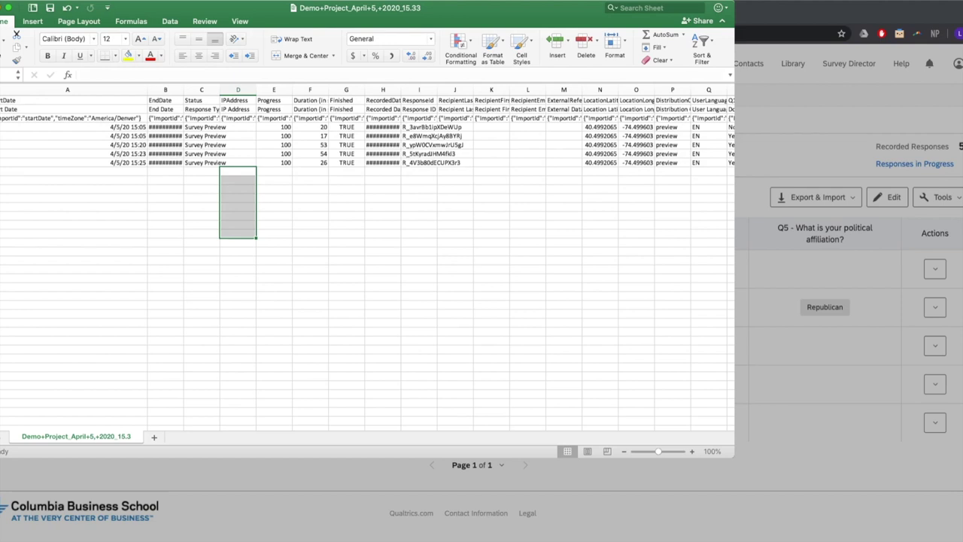
Review the Q1 consent answers and the cells following the response that declined consent
scroll(367, 255, right, 10)
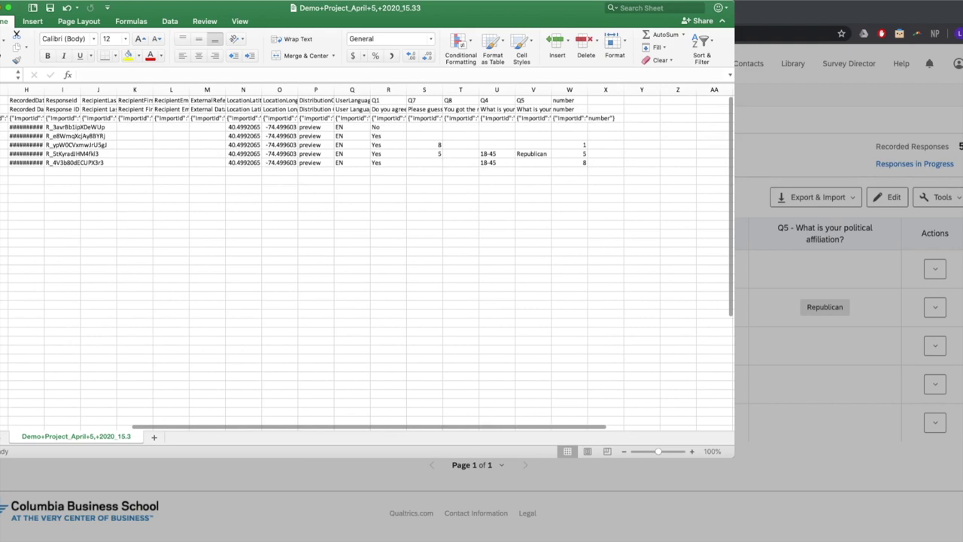
scroll(364, 256, right, 1)
click(363, 110)
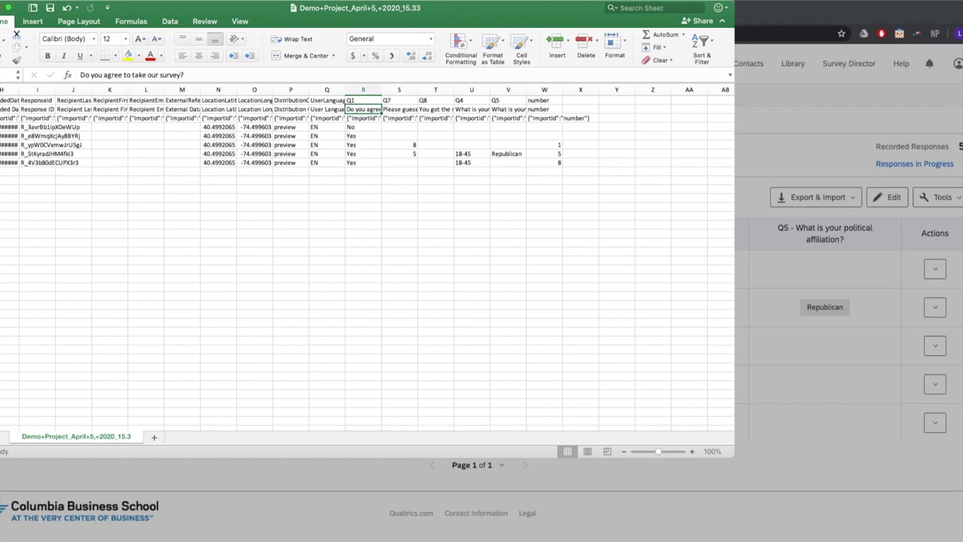
click(363, 127)
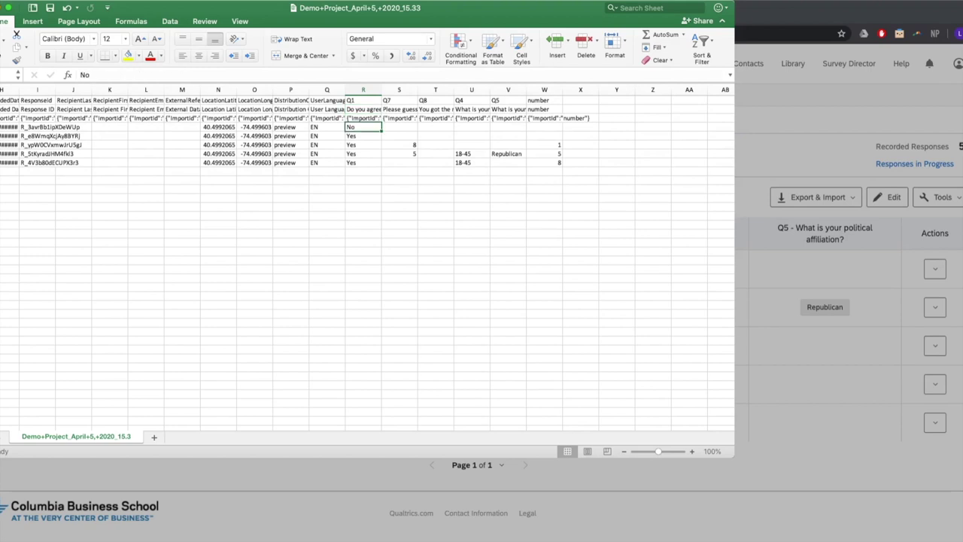
drag(400, 127, 581, 128)
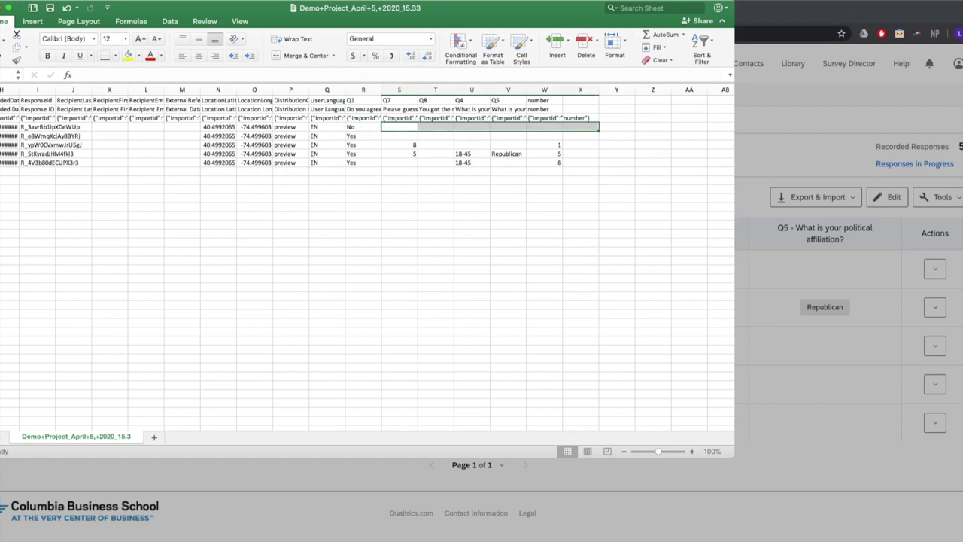
drag(363, 136, 363, 172)
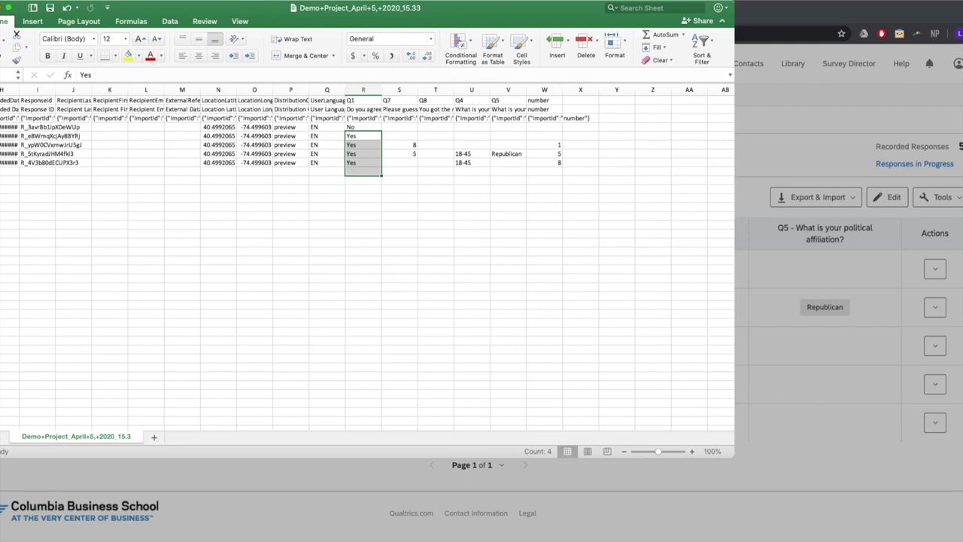
click(435, 180)
Compare the Q7 guesses with the values in the number column, and review the Q4 and Q5 answers
click(400, 109)
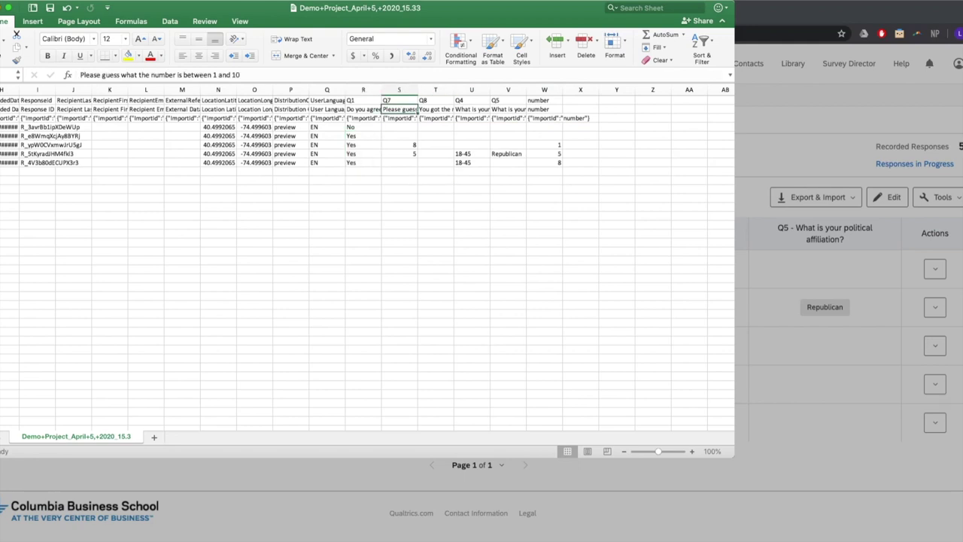
drag(399, 144, 400, 153)
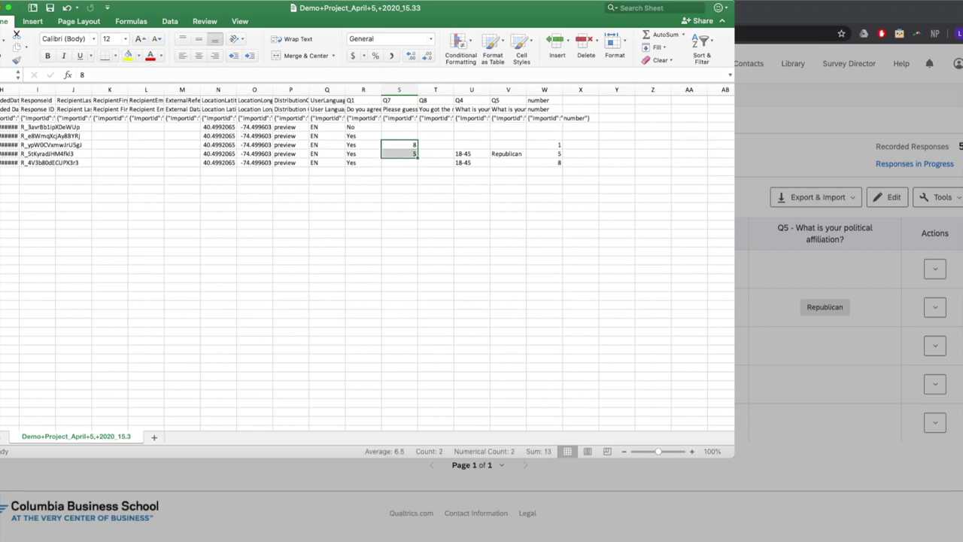
click(543, 100)
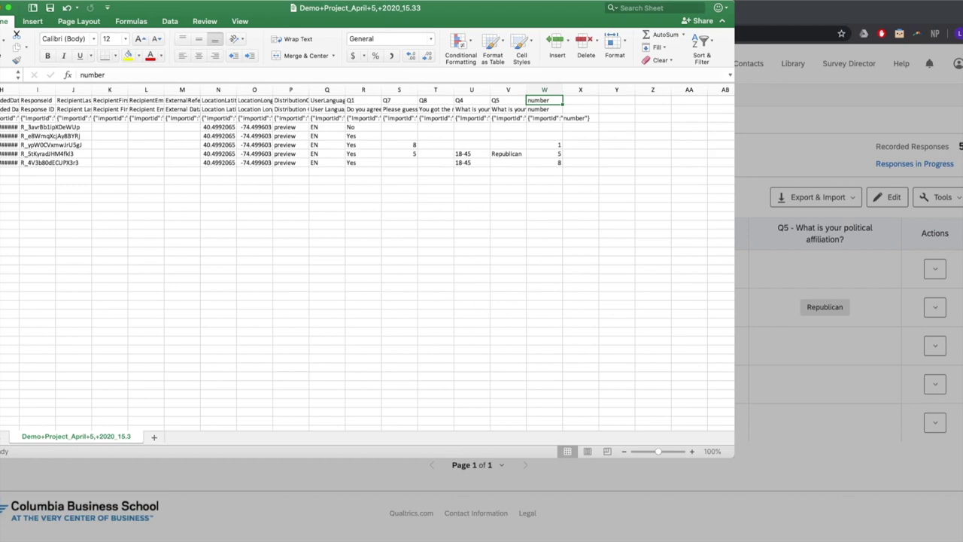
click(545, 144)
click(399, 144)
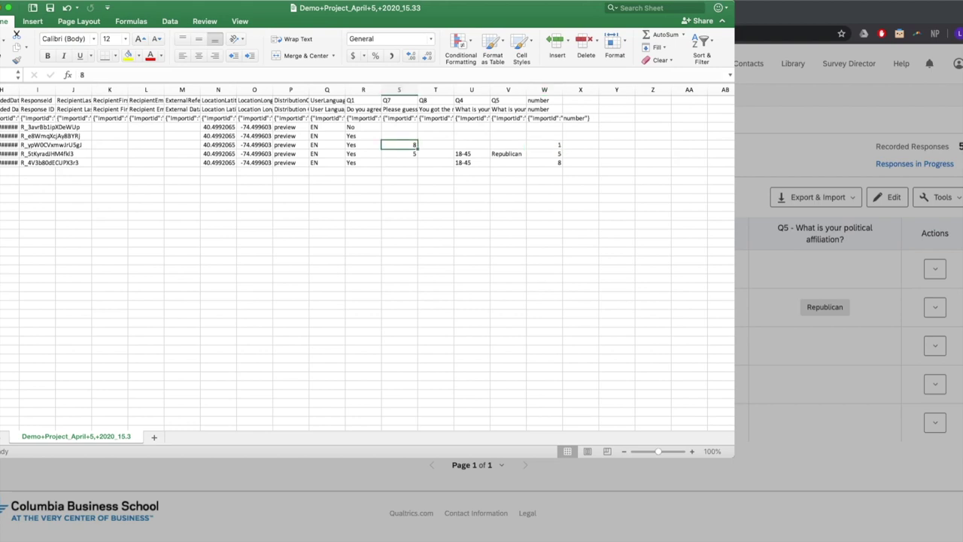
click(545, 153)
click(400, 154)
drag(471, 153, 544, 163)
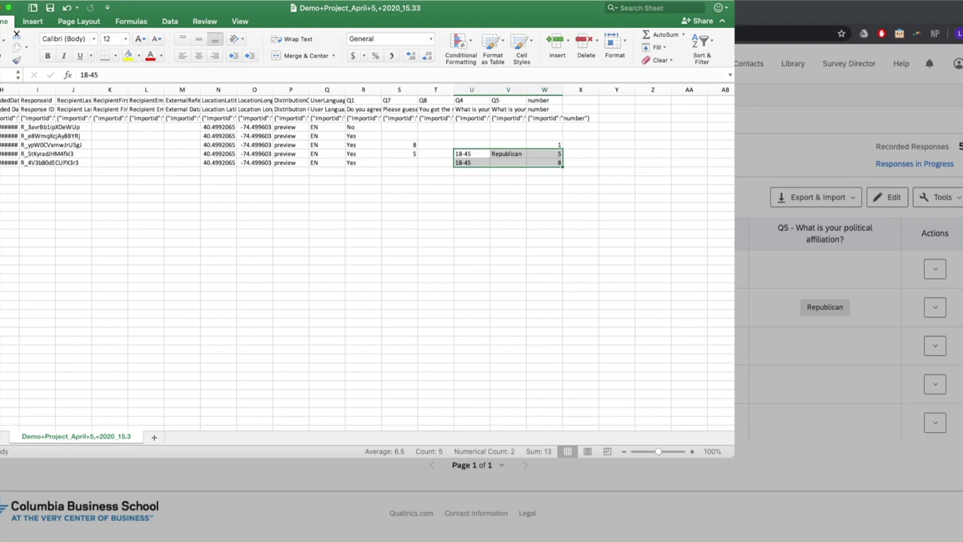
click(435, 163)
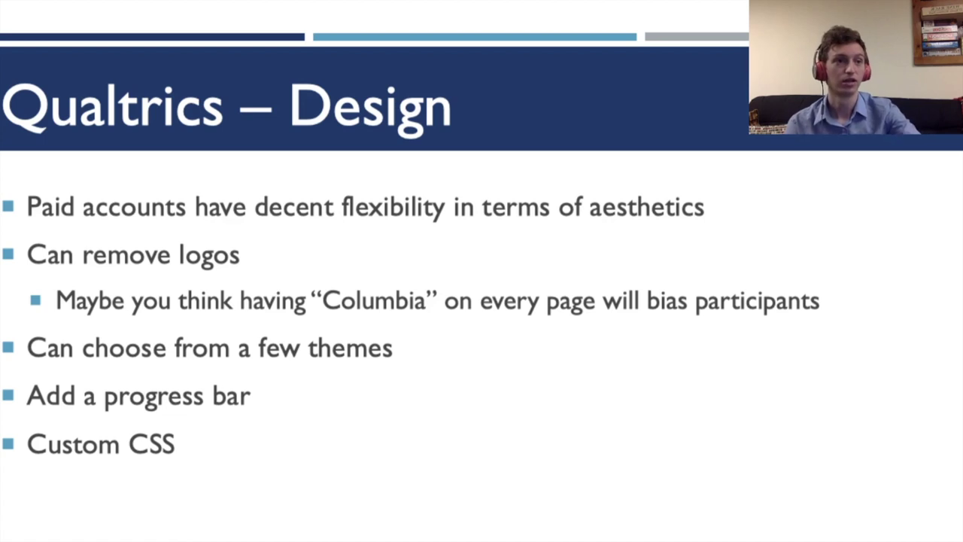
key(Right)
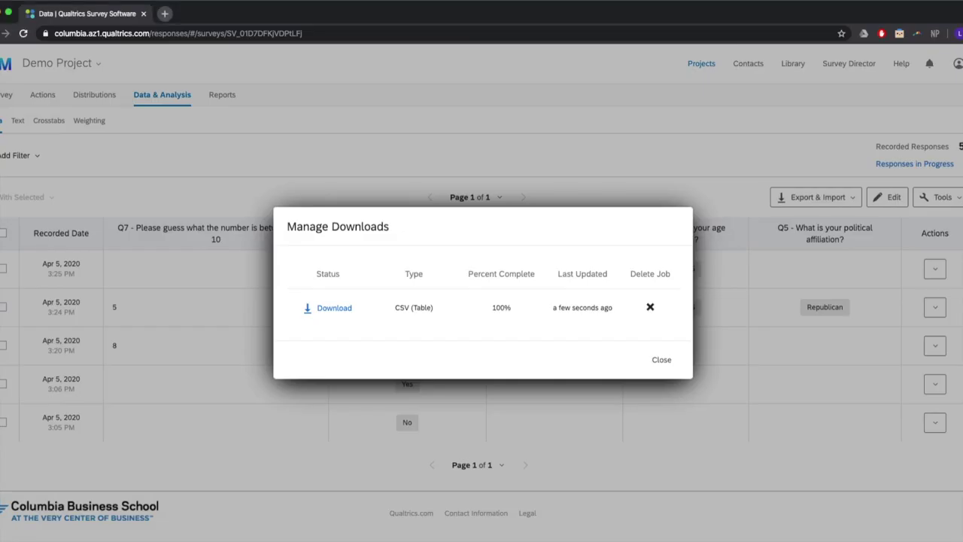
Return from the response data to the survey's look and feel settings and set the progress bar to With Text
click(661, 359)
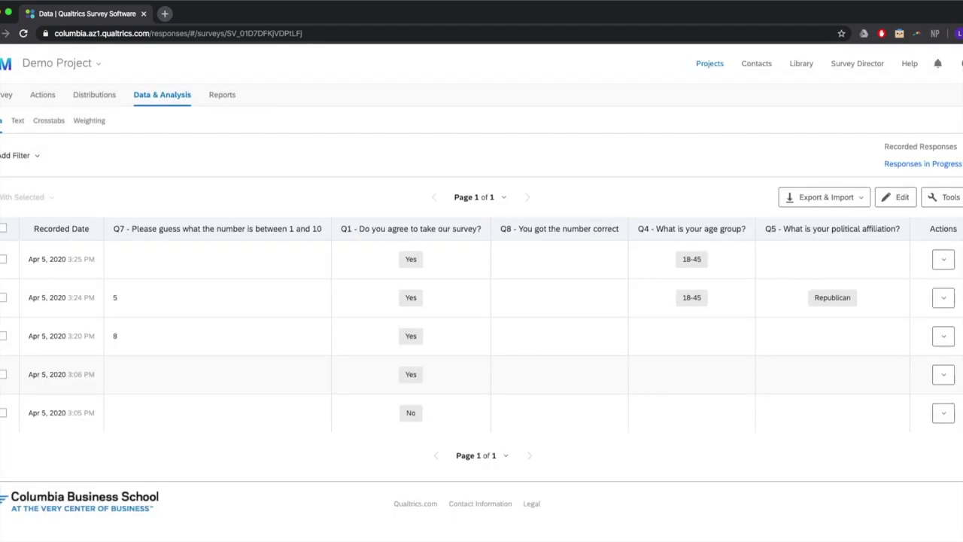
click(6, 95)
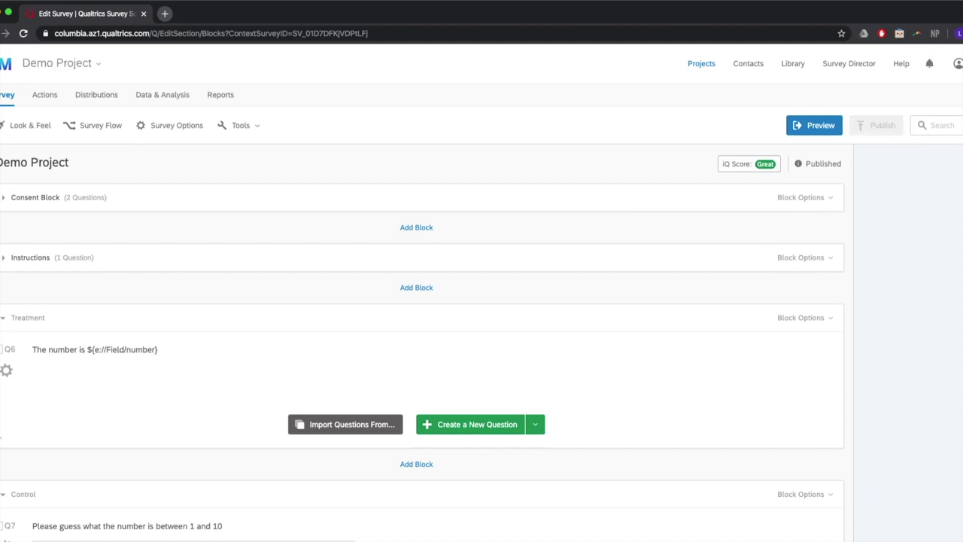
click(30, 125)
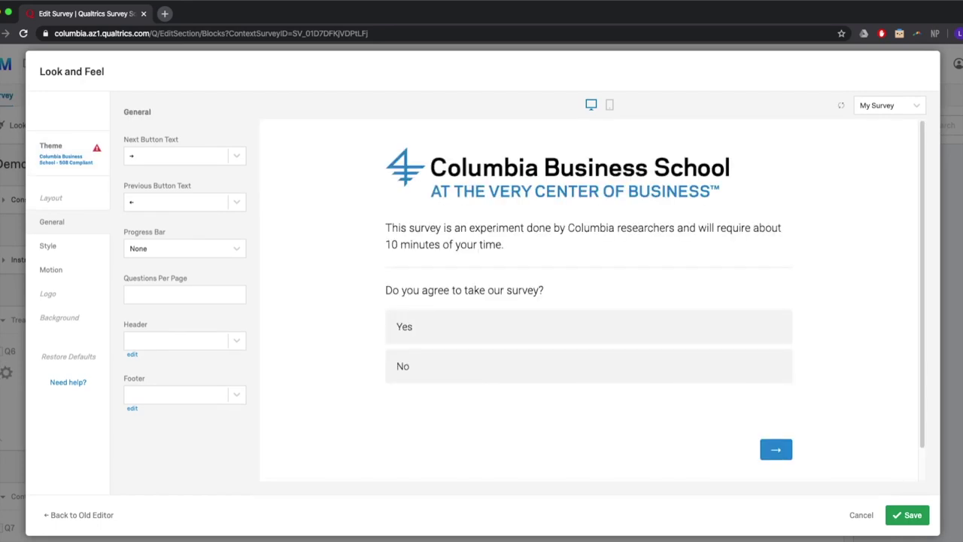
click(236, 156)
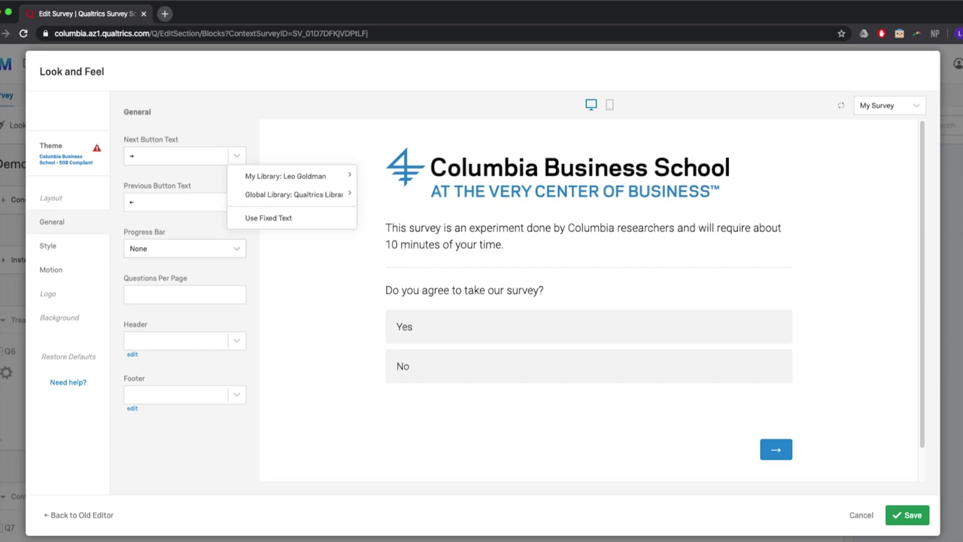
click(219, 248)
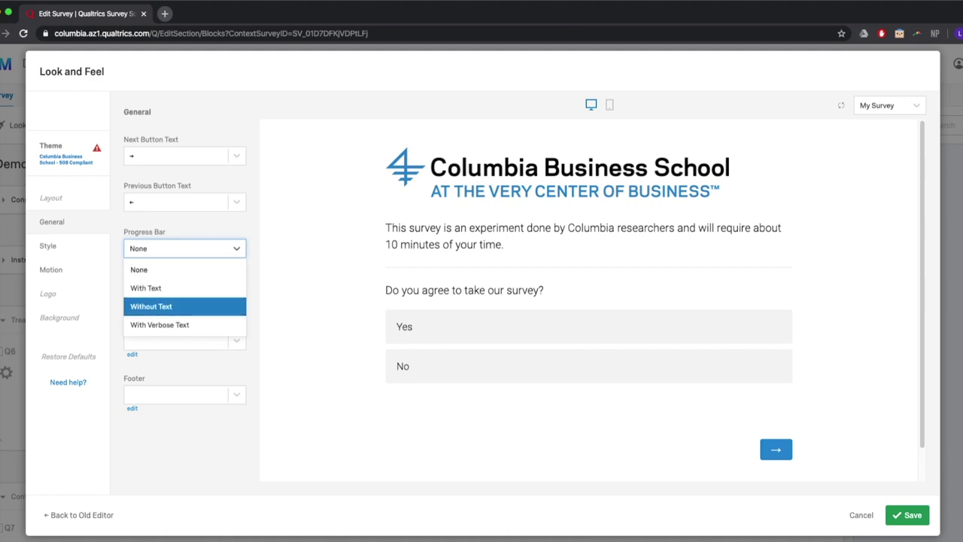
click(184, 288)
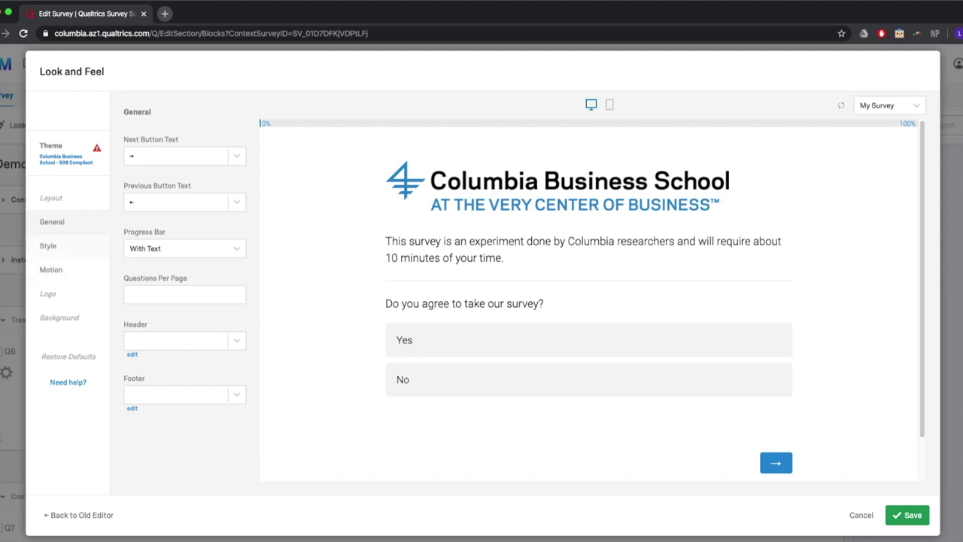
Apply the Blank dynamic theme to the survey, check its mobile and desktop previews, and save the look and feel
click(66, 154)
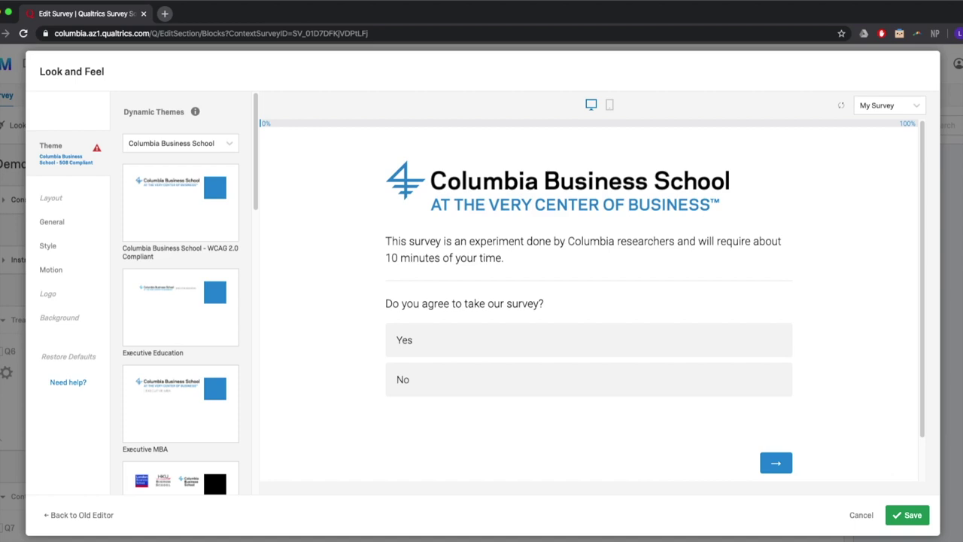
scroll(181, 293, down, 15)
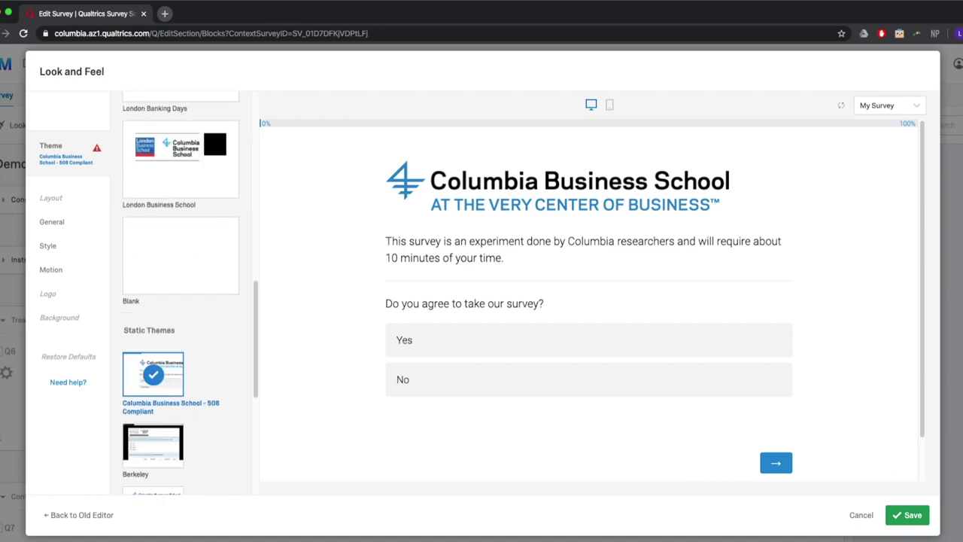
scroll(181, 293, up, 3)
scroll(180, 293, down, 2)
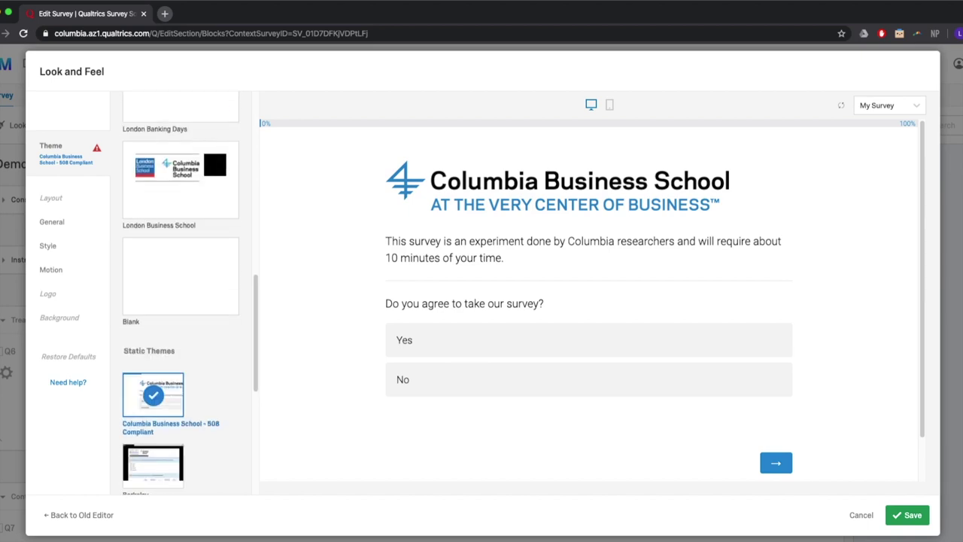
click(181, 276)
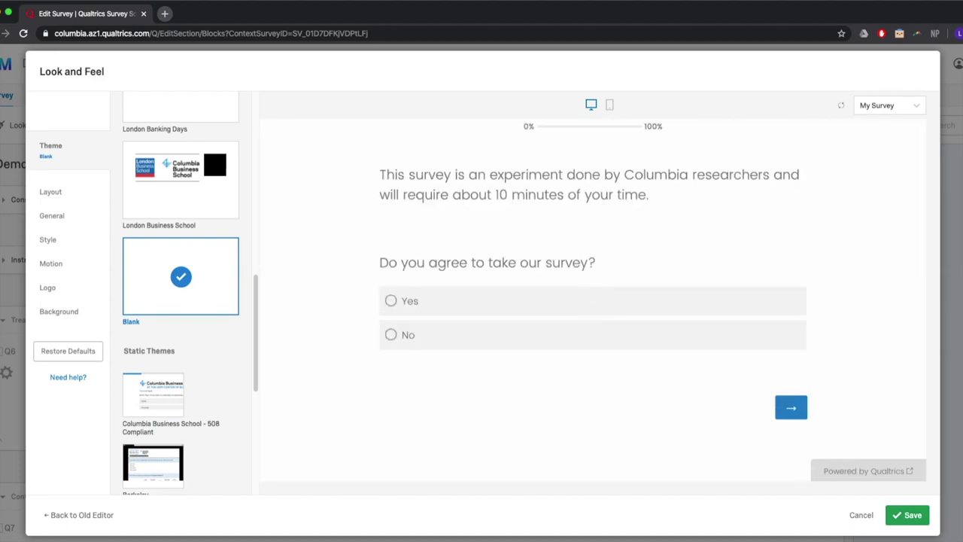
click(609, 104)
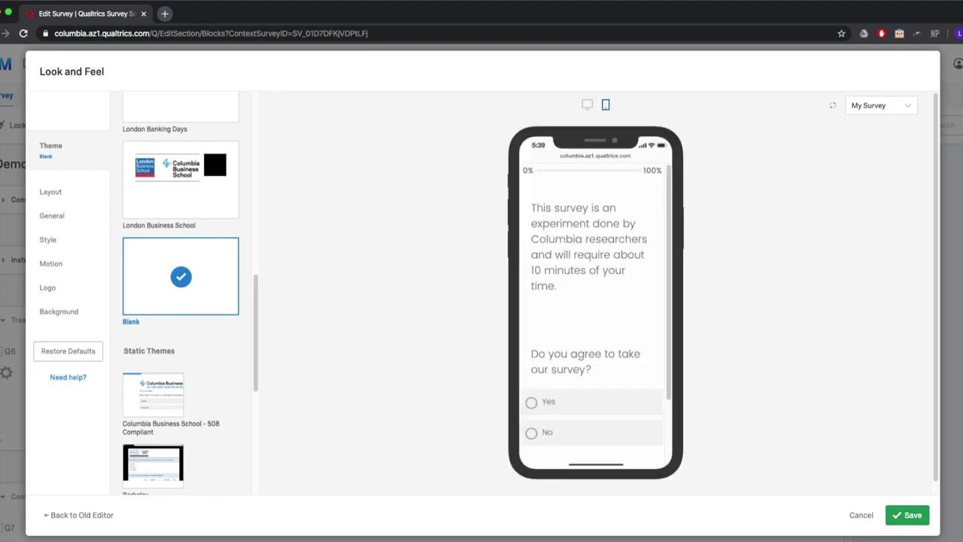
click(587, 104)
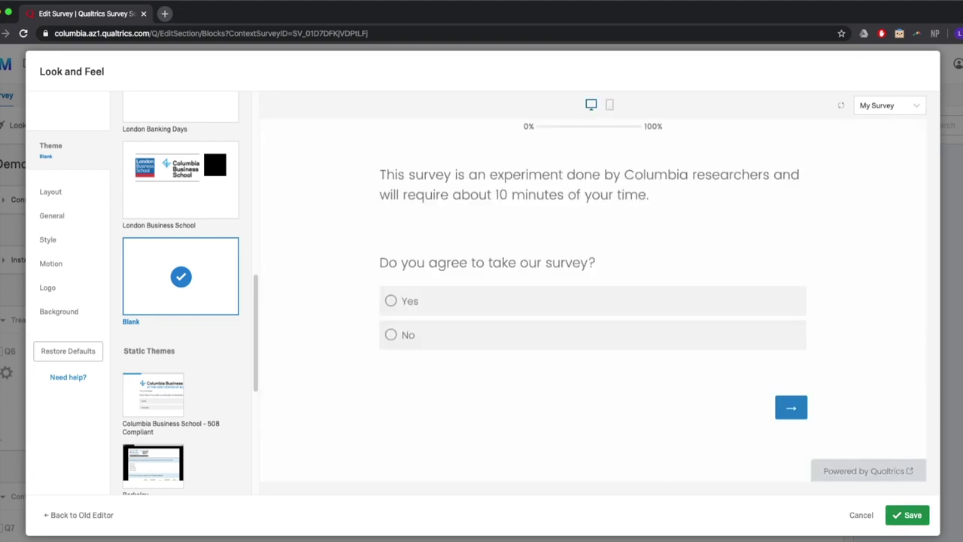
click(907, 515)
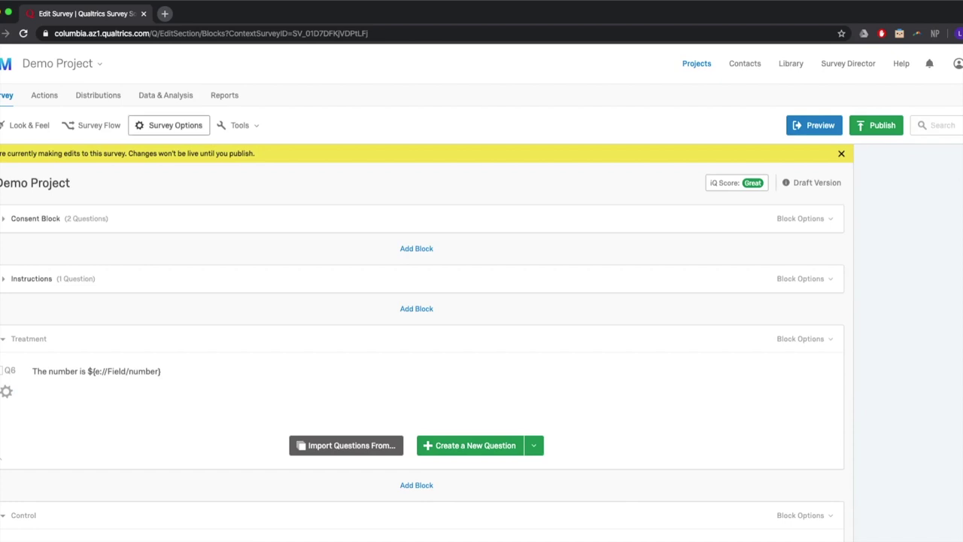
In the survey options, enable Back Button, Password Protection and Prevent Ballot Box Stuffing
click(170, 124)
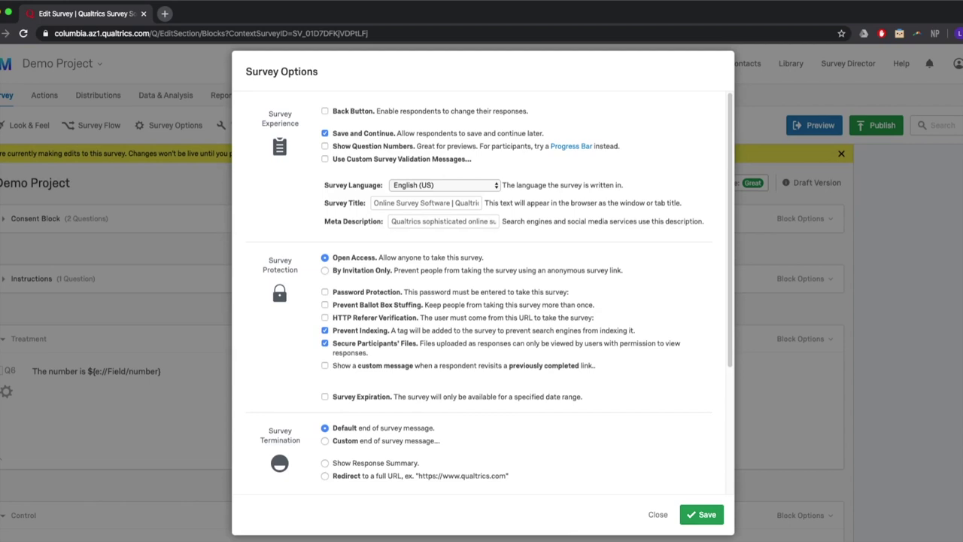
click(325, 111)
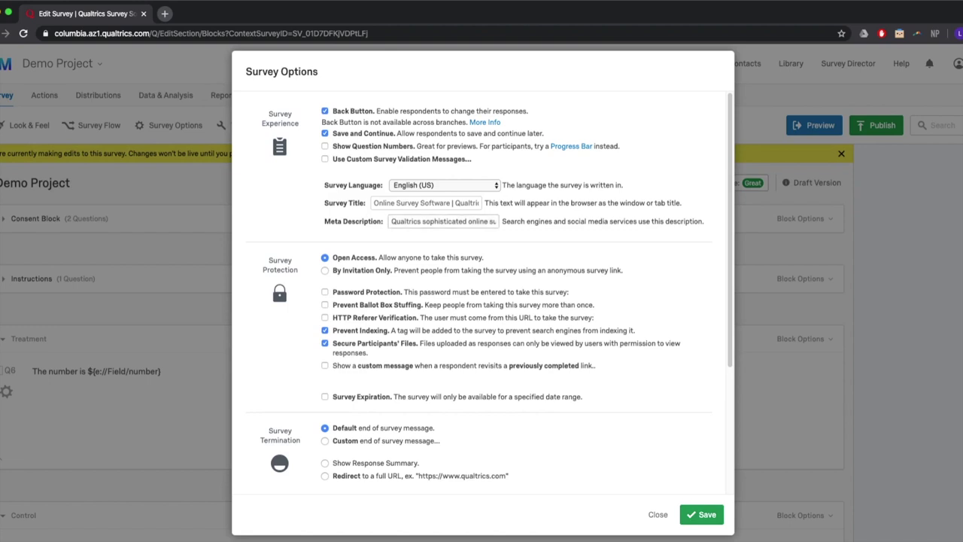
click(325, 292)
click(324, 305)
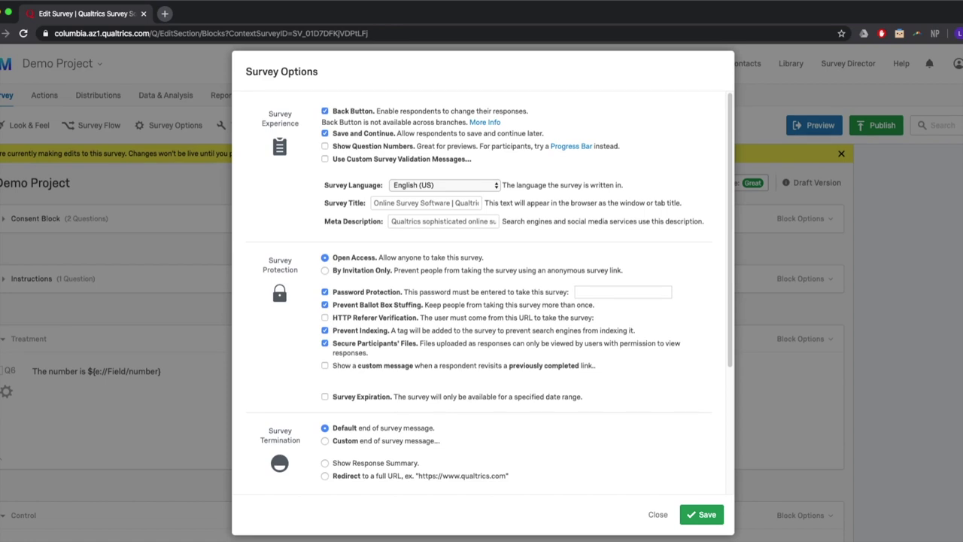
drag(321, 122, 467, 122)
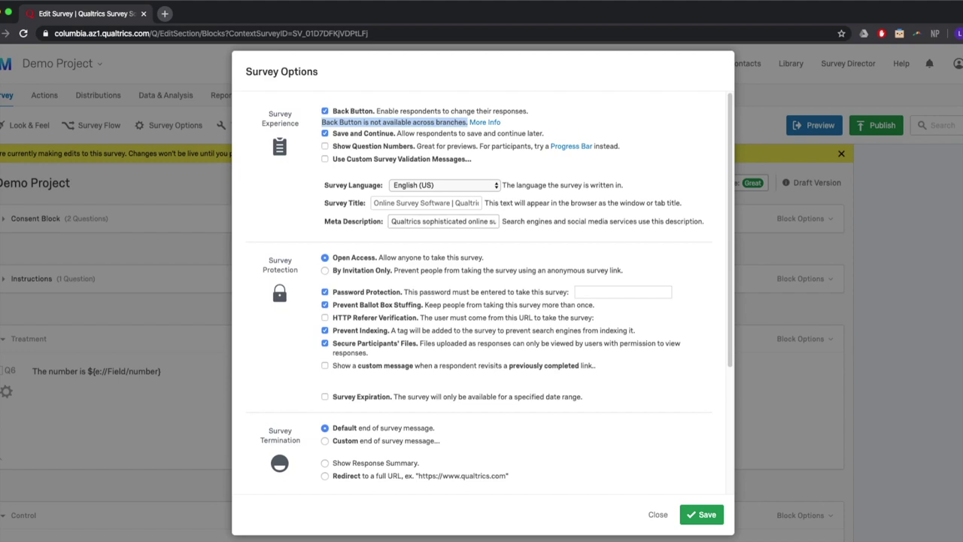